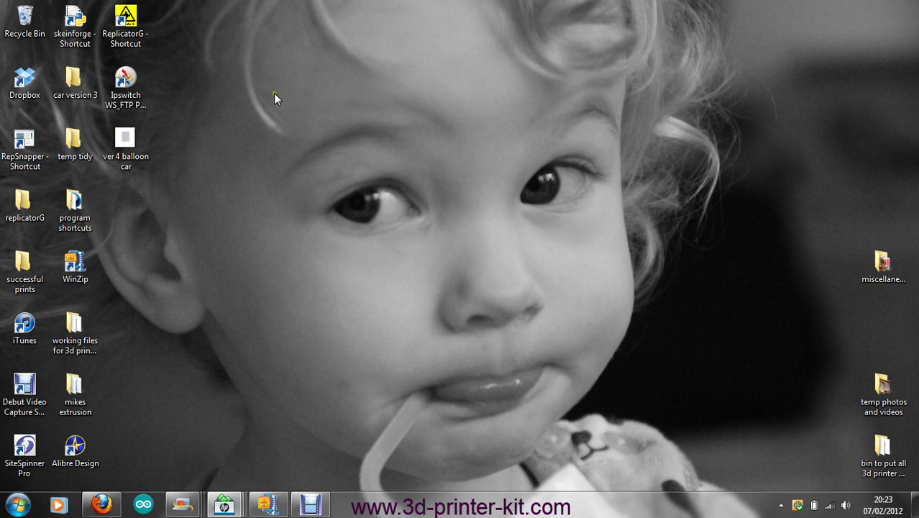
Launch Skeinforge from the desktop and display the Analyze plugin settings.
{"action": "double_click", "coordinate": [79, 17]}
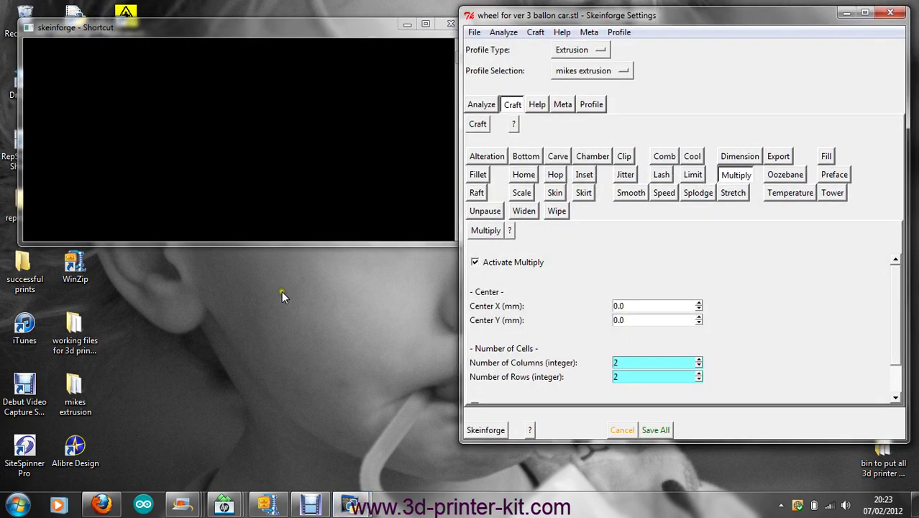
{"action": "left_click", "coordinate": [481, 105]}
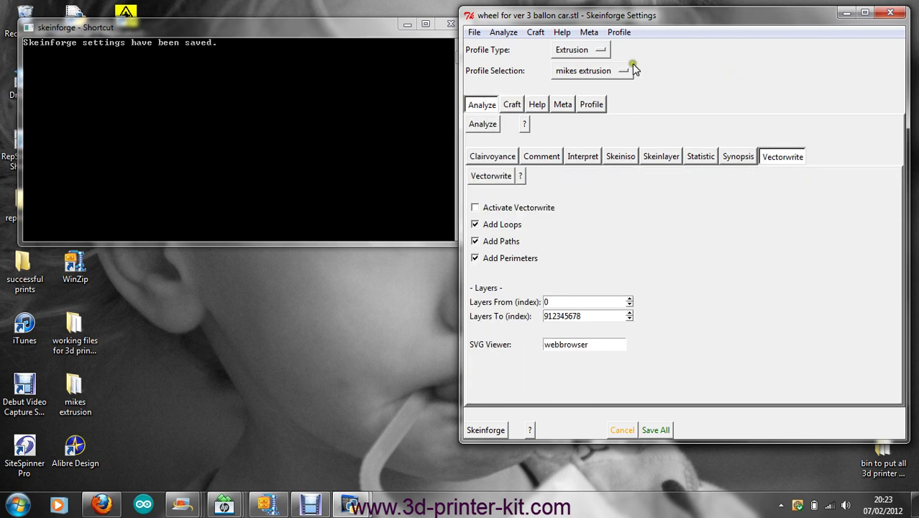
{"action": "left_click", "coordinate": [692, 72]}
{"action": "left_click", "coordinate": [683, 72]}
{"action": "left_click", "coordinate": [474, 33]}
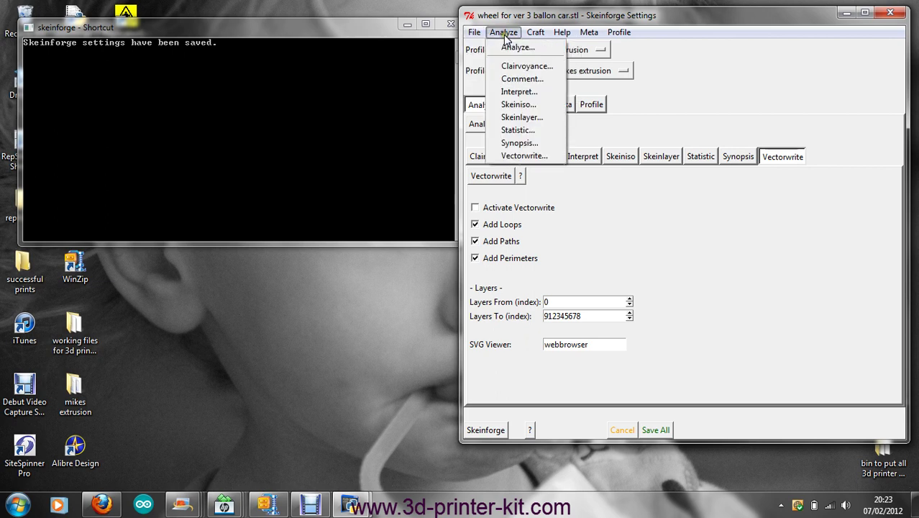
{"action": "mouse_move", "coordinate": [619, 32]}
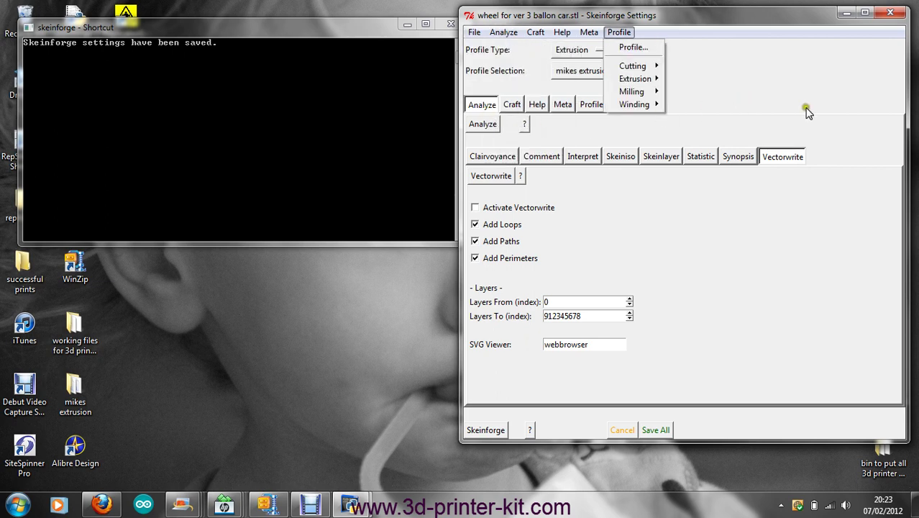
{"action": "left_click", "coordinate": [854, 63]}
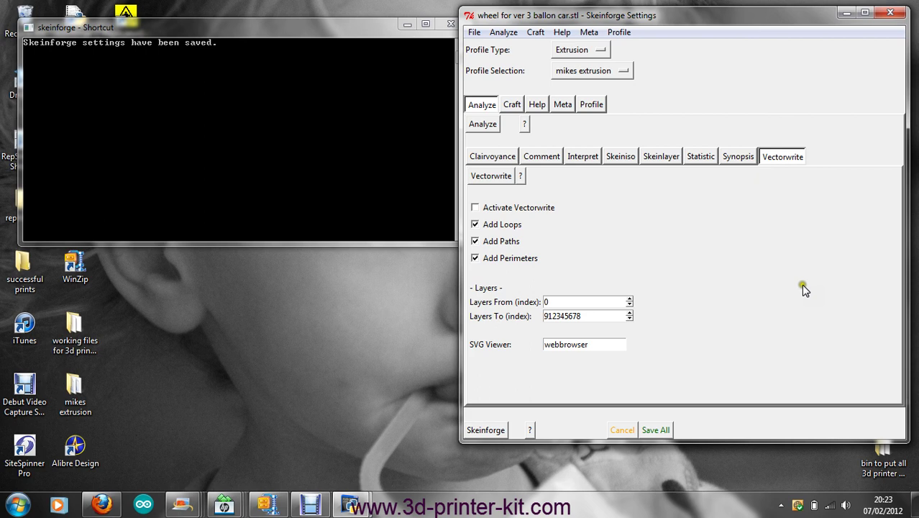
Maximize the Skeinforge settings window and choose Extrusion as the profile type.
{"action": "left_click", "coordinate": [863, 13]}
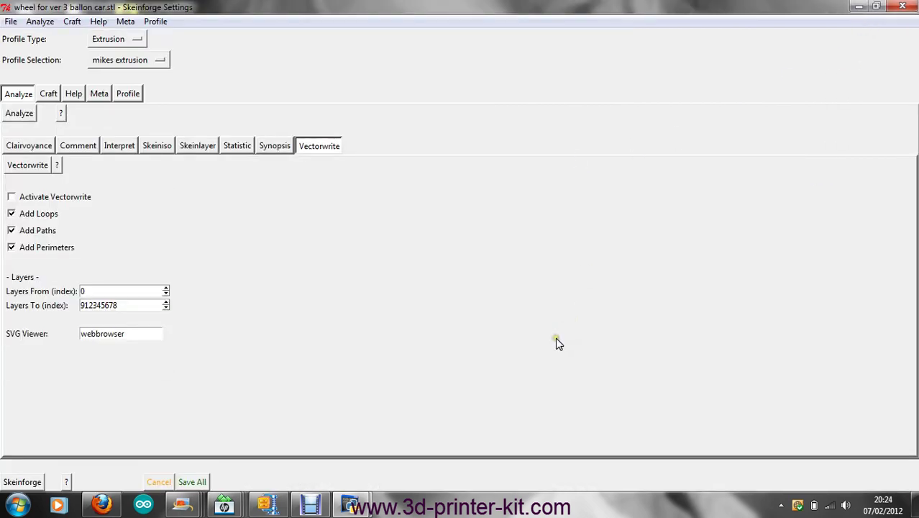
{"action": "left_click", "coordinate": [130, 41]}
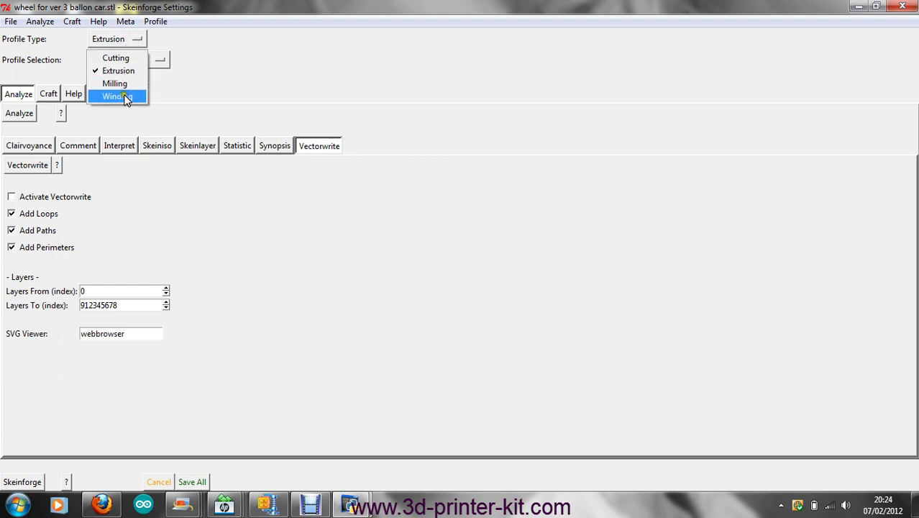
{"action": "left_click", "coordinate": [126, 72]}
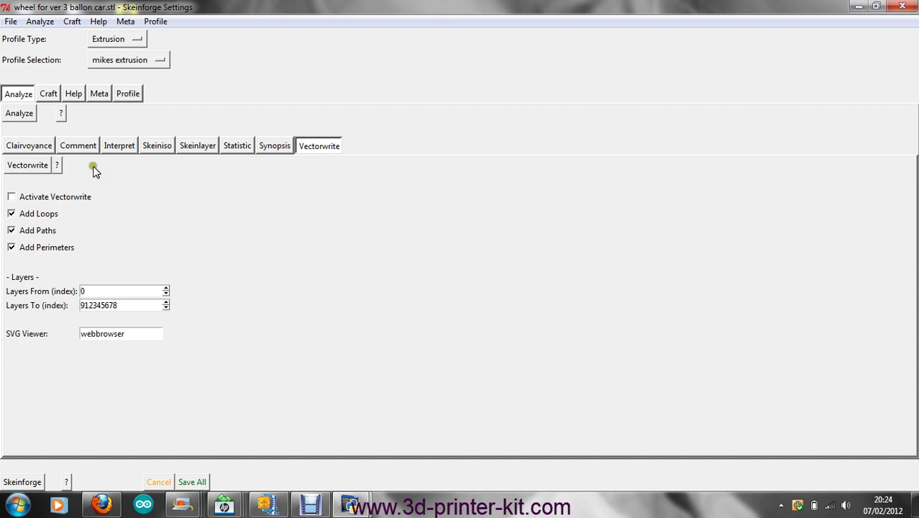
Review the Clairvoyance, Comment, Interpret and Skeiniso analyze settings, including Skeiniso's viewpoint and thread width options.
{"action": "left_click", "coordinate": [26, 148]}
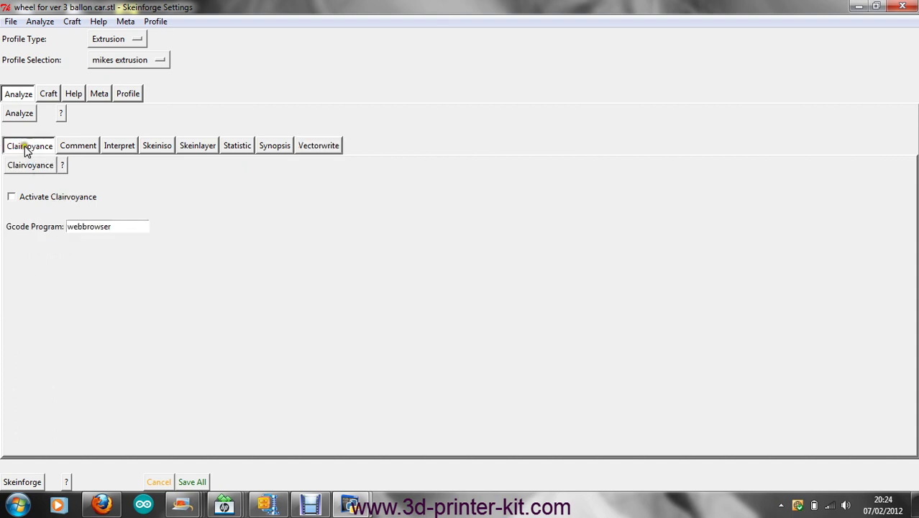
{"action": "left_click", "coordinate": [172, 184]}
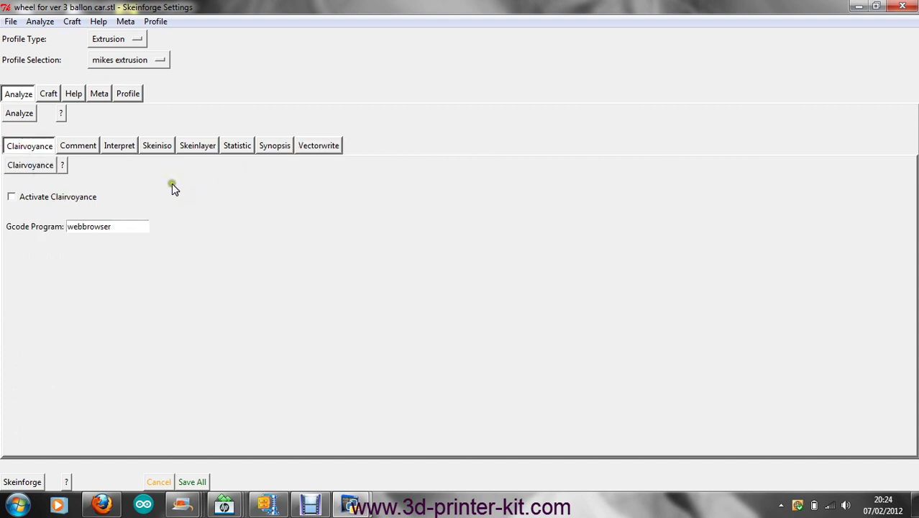
{"action": "left_click", "coordinate": [79, 147]}
{"action": "left_click", "coordinate": [118, 147]}
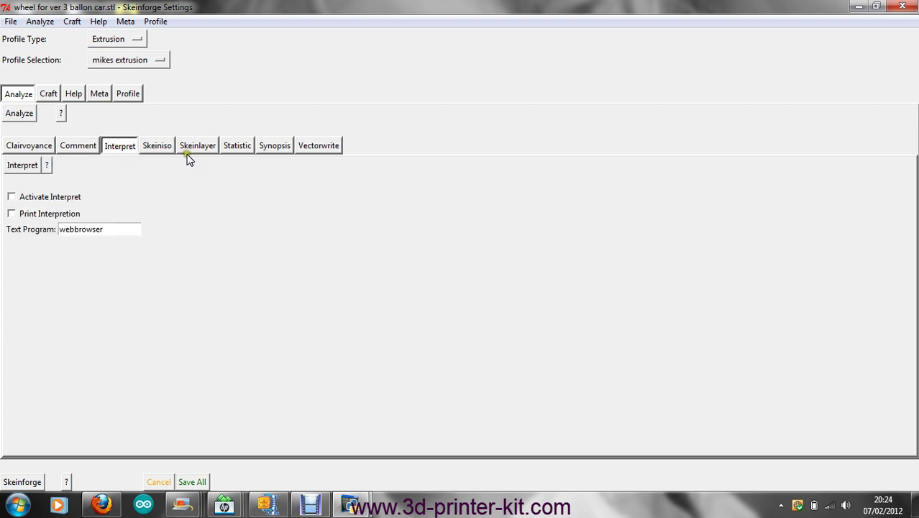
{"action": "left_click", "coordinate": [154, 145]}
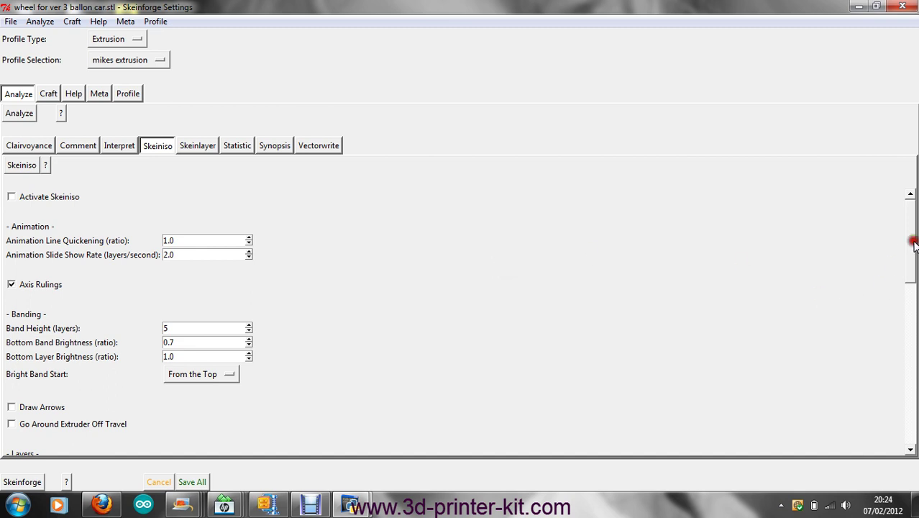
{"action": "left_click_drag", "start_coordinate": [912, 240], "coordinate": [913, 397]}
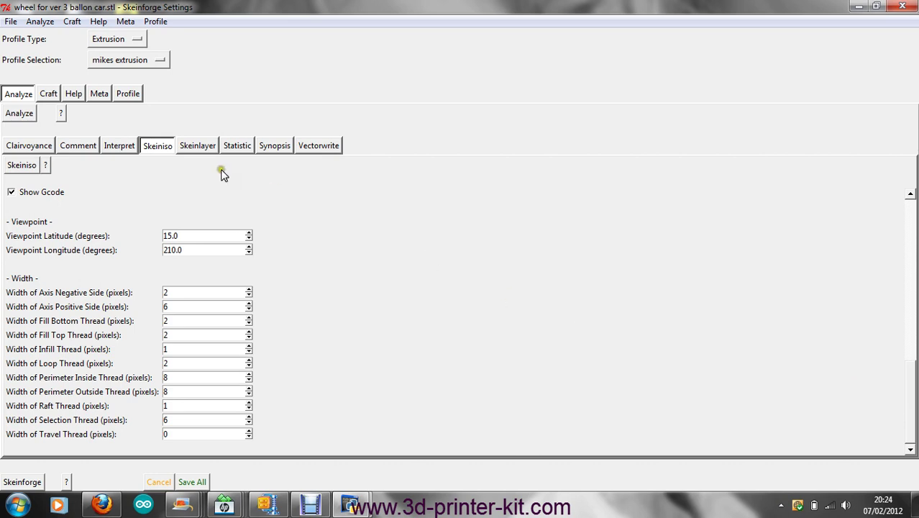
Examine the Skeinlayer settings from the activation option down to the thread widths.
{"action": "left_click", "coordinate": [199, 146]}
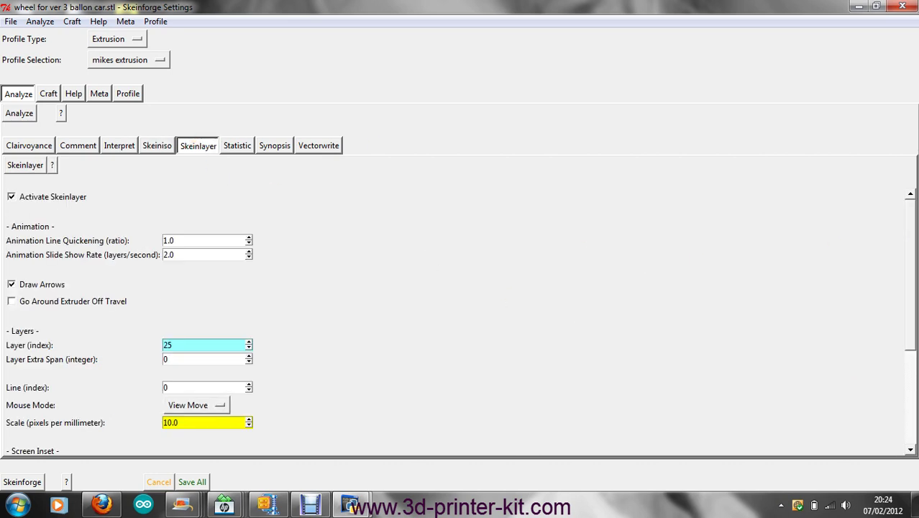
{"action": "left_click", "coordinate": [908, 214]}
{"action": "left_click_drag", "start_coordinate": [908, 218], "coordinate": [913, 301]}
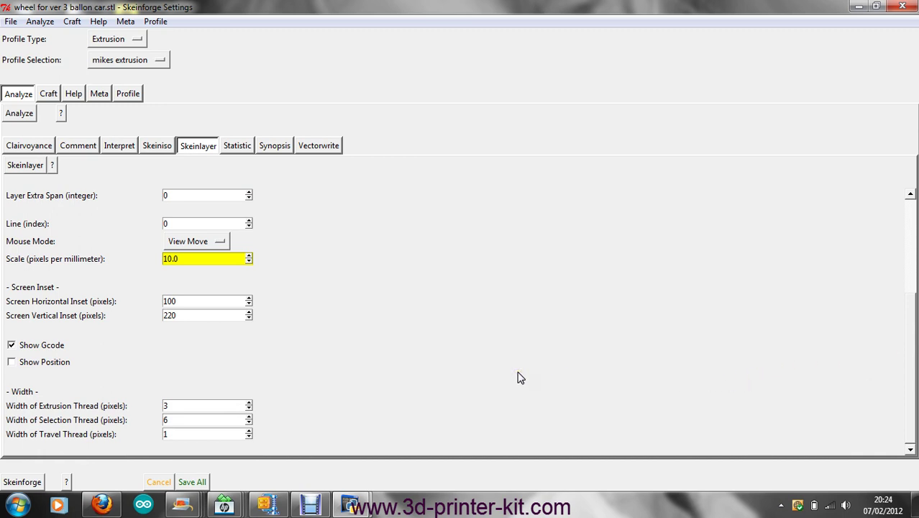
Review the Statistic settings and their online help page, along with the Synopsis and Vectorwrite settings.
{"action": "left_click", "coordinate": [239, 146]}
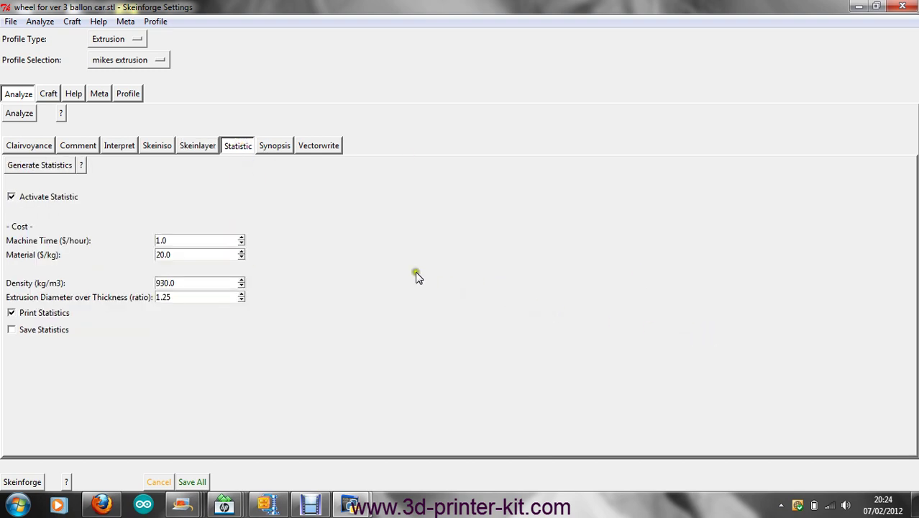
{"action": "left_click", "coordinate": [82, 165]}
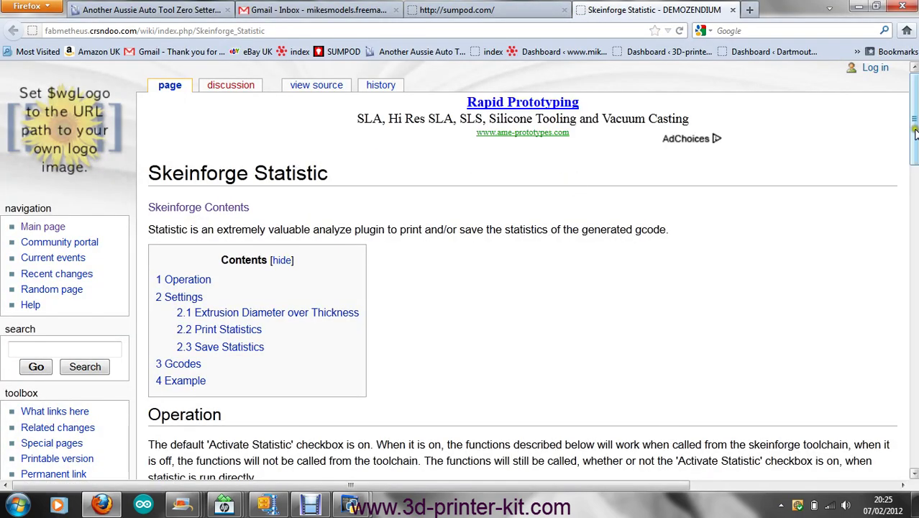
{"action": "mouse_move", "coordinate": [916, 133]}
{"action": "left_mouse_down"}
{"action": "mouse_move", "coordinate": [915, 439]}
{"action": "mouse_move", "coordinate": [914, 133]}
{"action": "left_mouse_up"}
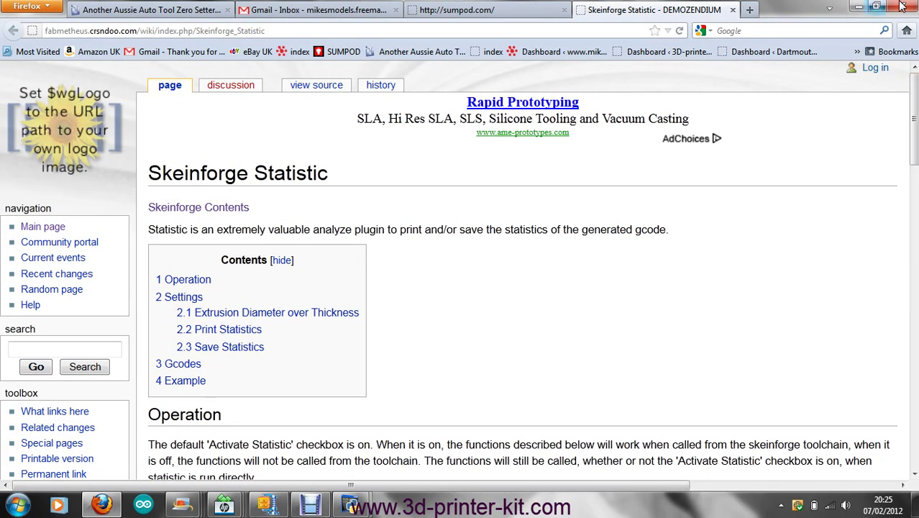
{"action": "left_click", "coordinate": [856, 7]}
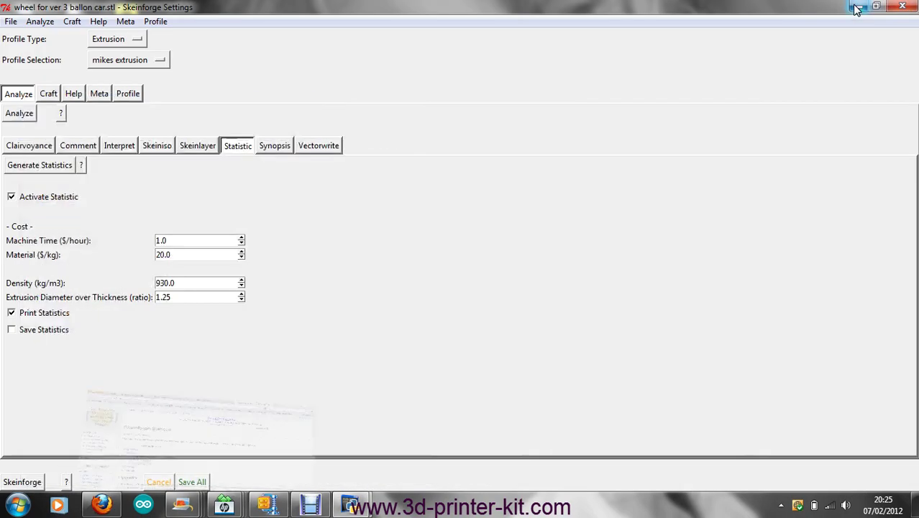
{"action": "left_click", "coordinate": [277, 147]}
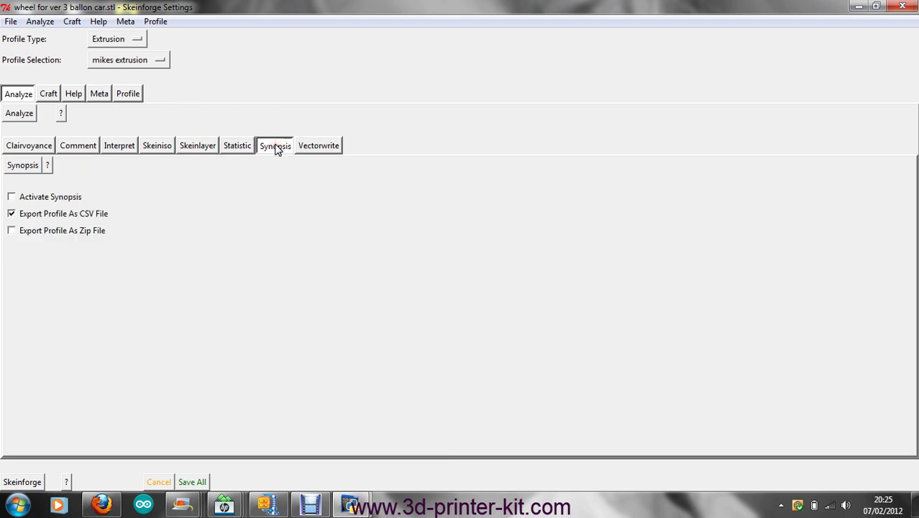
{"action": "left_click", "coordinate": [330, 148]}
Examine the Alteration, Bottom and Carve settings among the Craft plugins, including layer thickness and perimeter width ratio.
{"action": "left_click", "coordinate": [48, 94]}
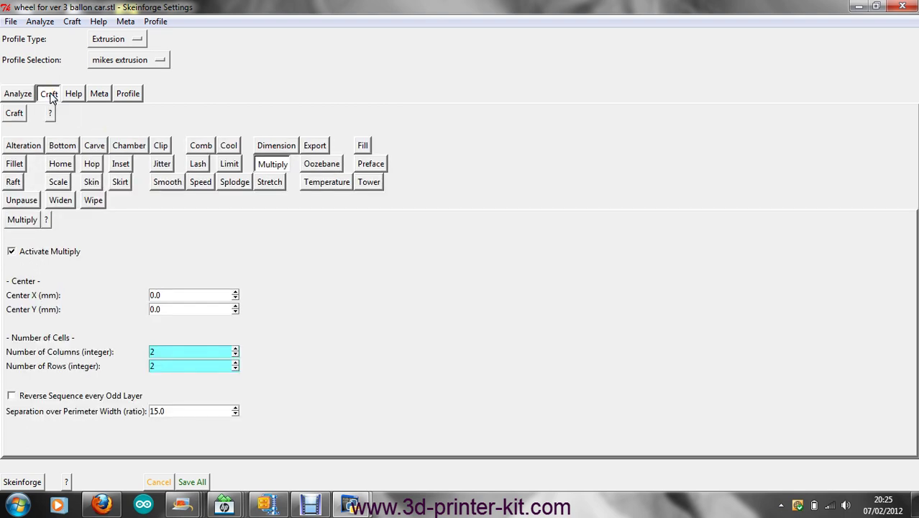
{"action": "left_click", "coordinate": [28, 144]}
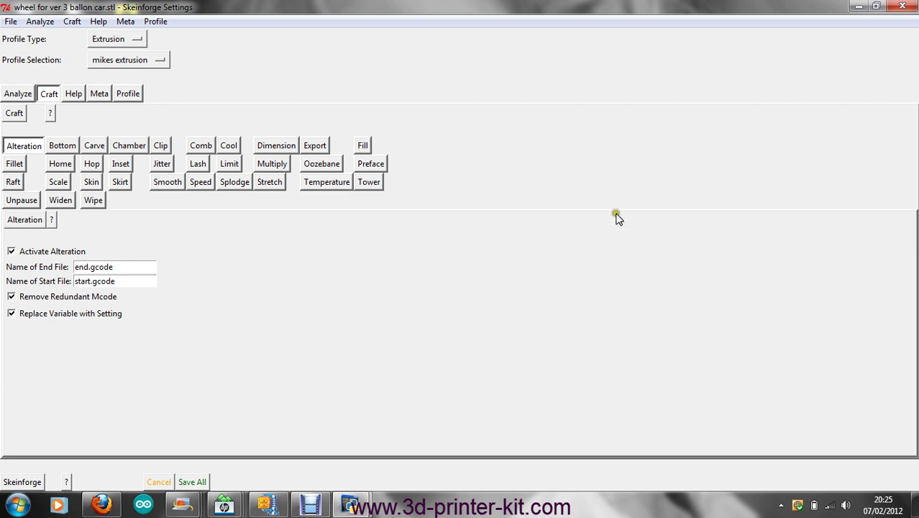
{"action": "left_click", "coordinate": [66, 147]}
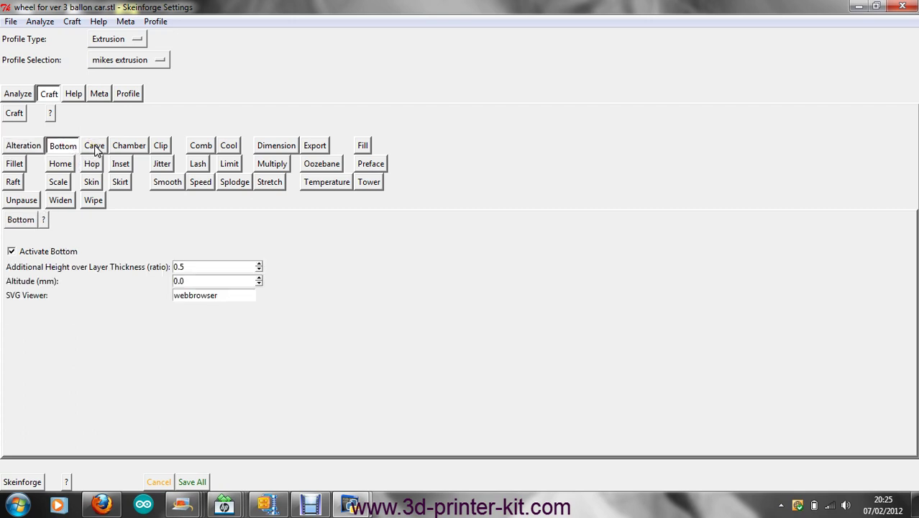
{"action": "left_click", "coordinate": [95, 147]}
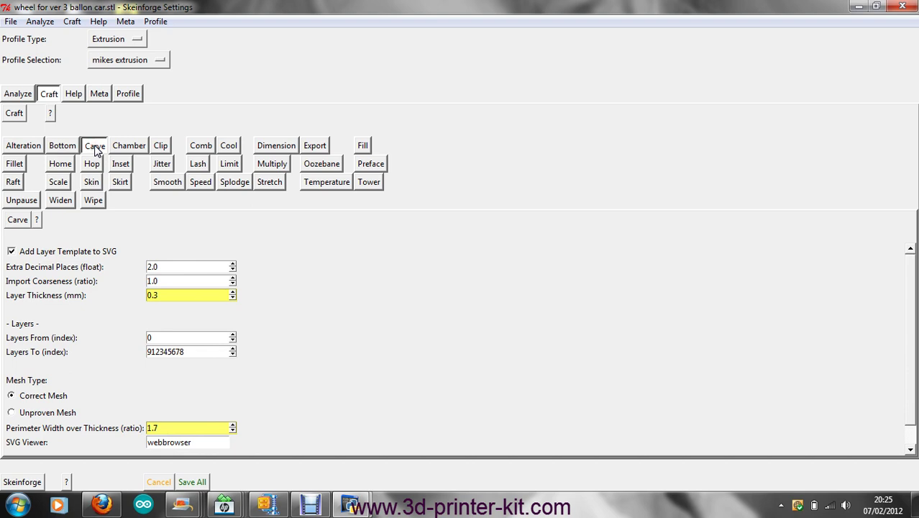
{"action": "left_click_drag", "start_coordinate": [912, 277], "coordinate": [915, 335]}
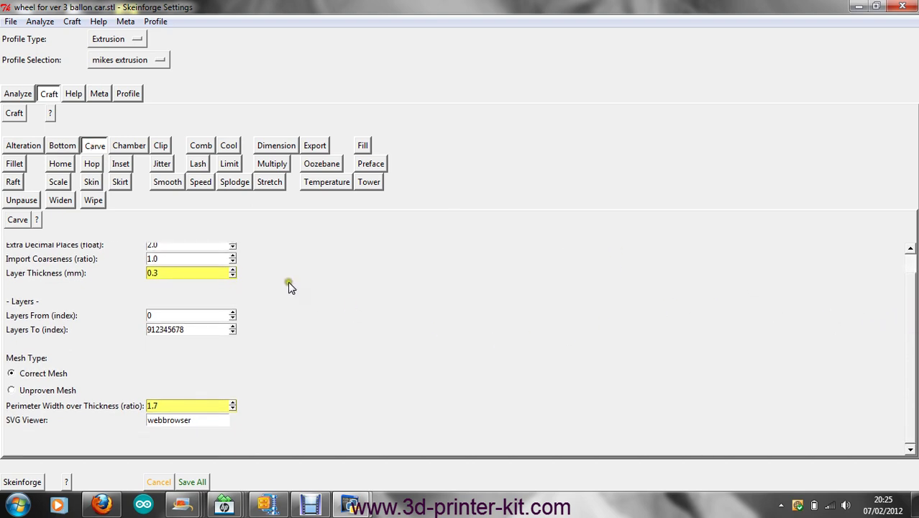
Review the Chamber, Clip, Comb and Cool craft settings, down to Cool's fan options.
{"action": "left_click", "coordinate": [132, 147]}
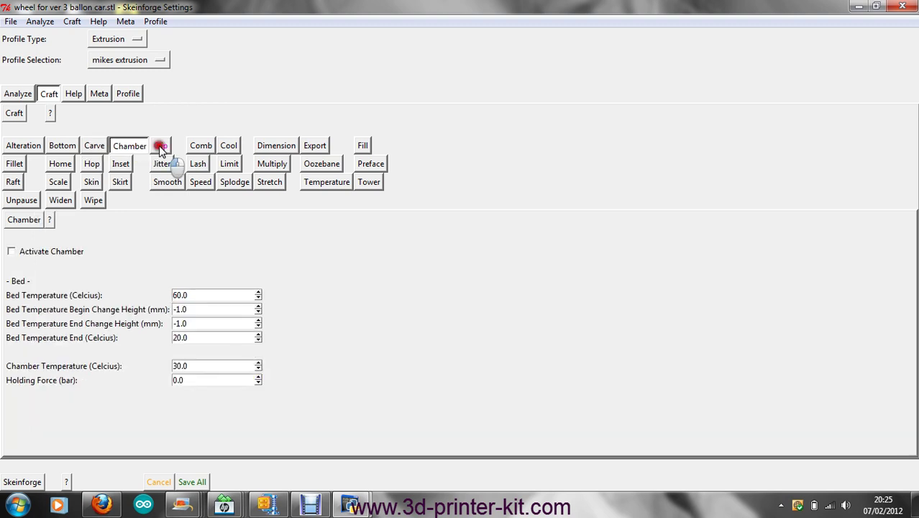
{"action": "left_click", "coordinate": [159, 145]}
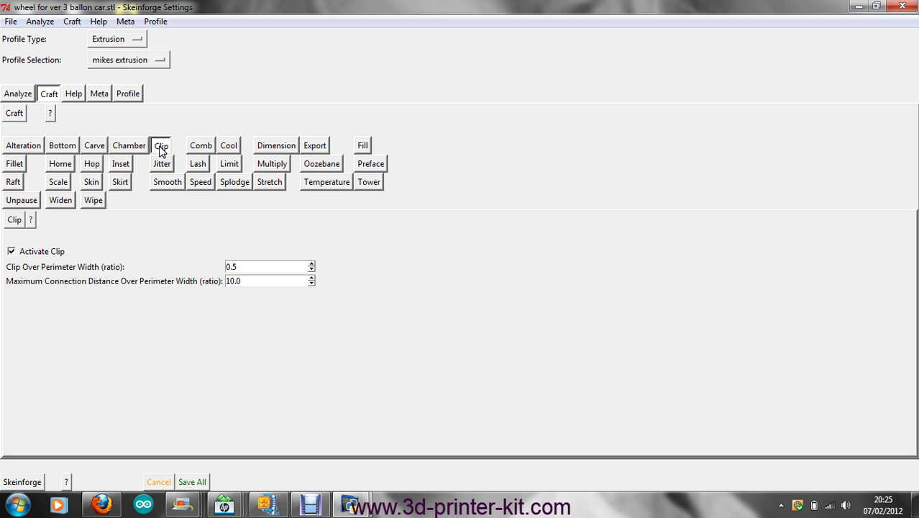
{"action": "left_click", "coordinate": [201, 146]}
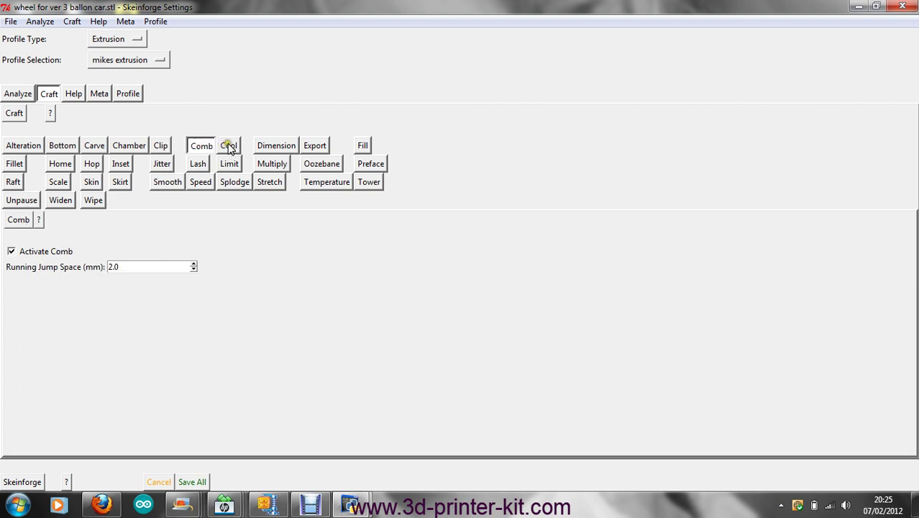
{"action": "left_click", "coordinate": [227, 146]}
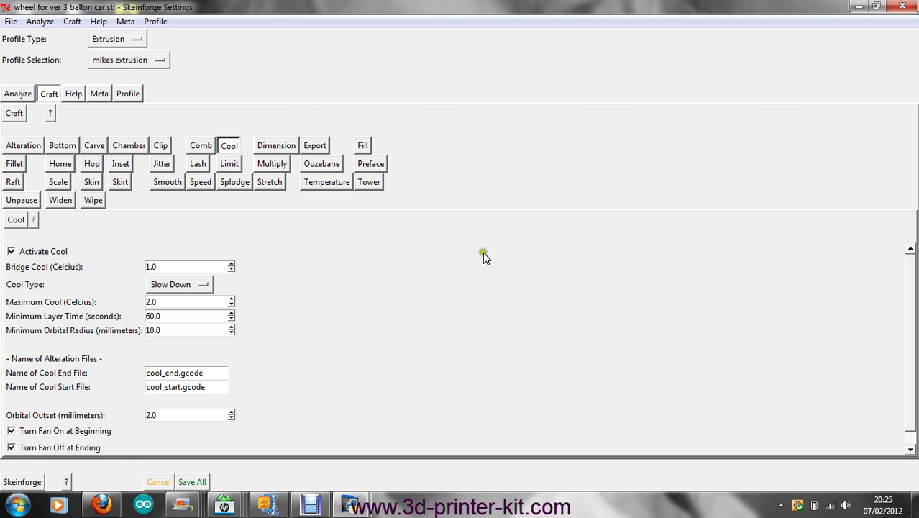
{"action": "scroll", "coordinate": [910, 283], "scroll_direction": "down", "scroll_amount": 1}
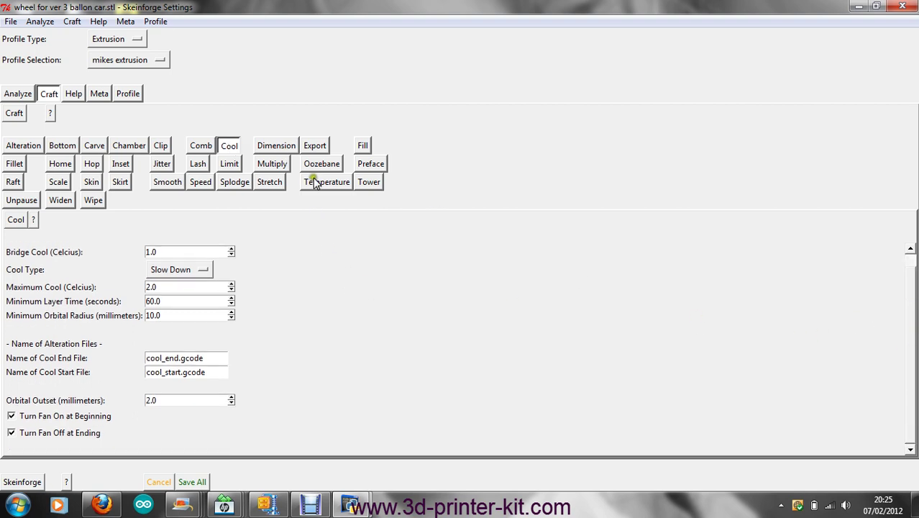
Examine the Dimension filament and retraction settings and the complete list of Export options.
{"action": "left_click", "coordinate": [279, 147]}
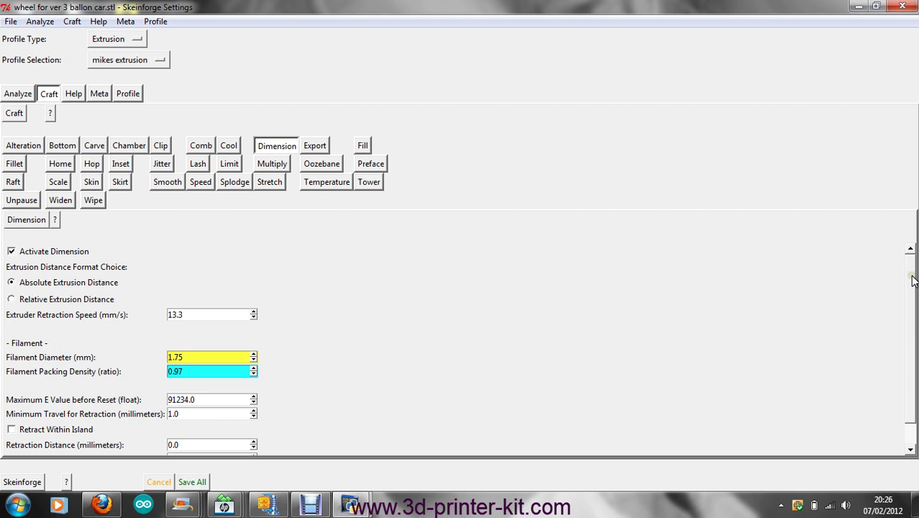
{"action": "left_click_drag", "start_coordinate": [913, 280], "coordinate": [916, 308]}
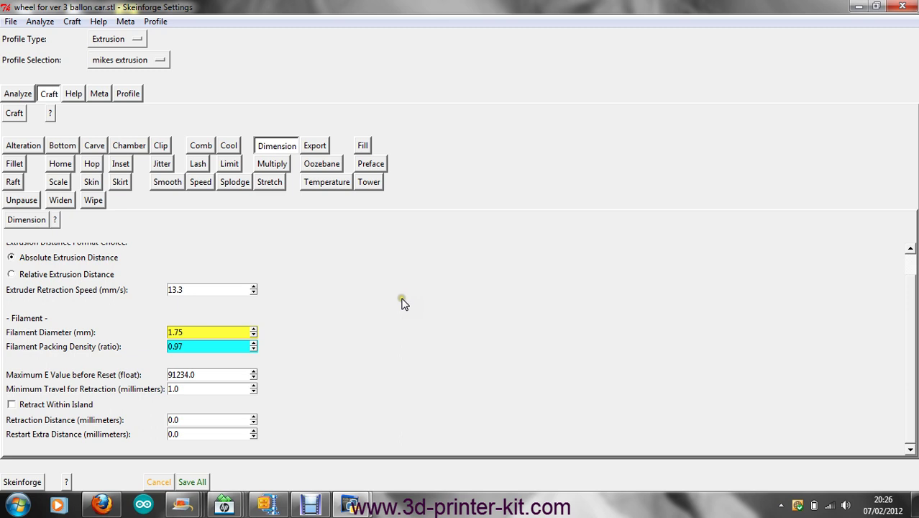
{"action": "left_click", "coordinate": [310, 145]}
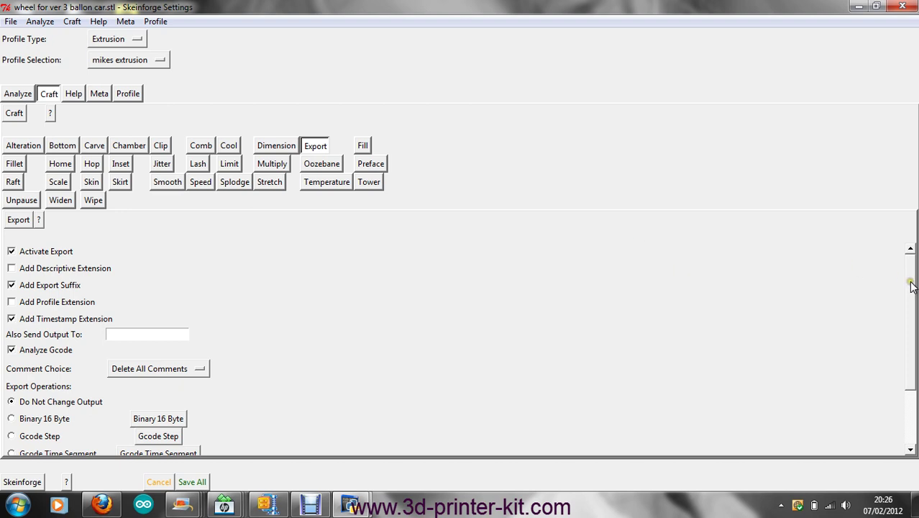
{"action": "left_click_drag", "start_coordinate": [910, 284], "coordinate": [912, 291]}
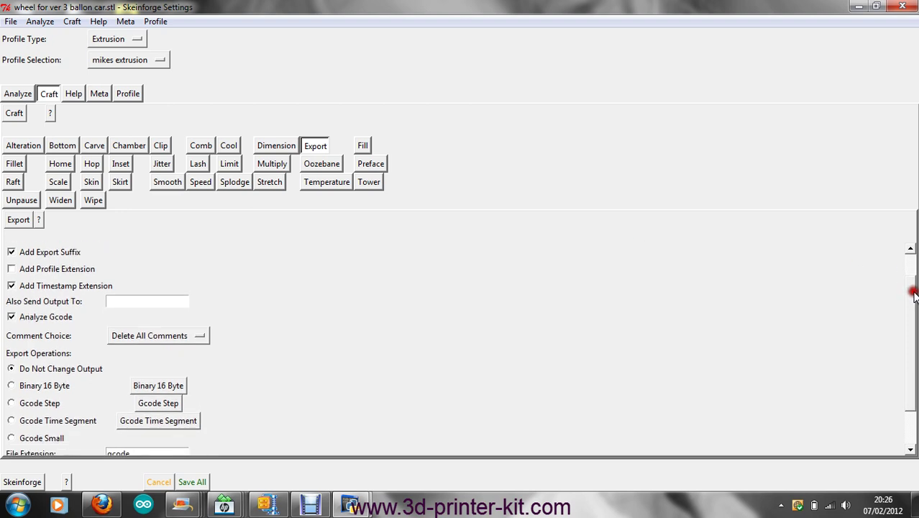
{"action": "left_click_drag", "start_coordinate": [913, 295], "coordinate": [914, 329]}
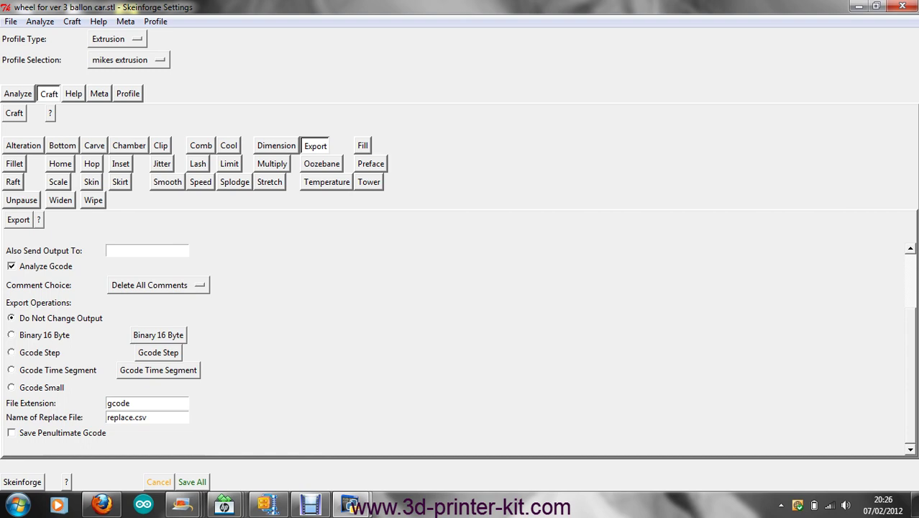
Set the infill pattern in the Fill craft settings to Grid Hexagonal.
{"action": "scroll", "coordinate": [460, 344], "scroll_direction": "up", "scroll_amount": 5}
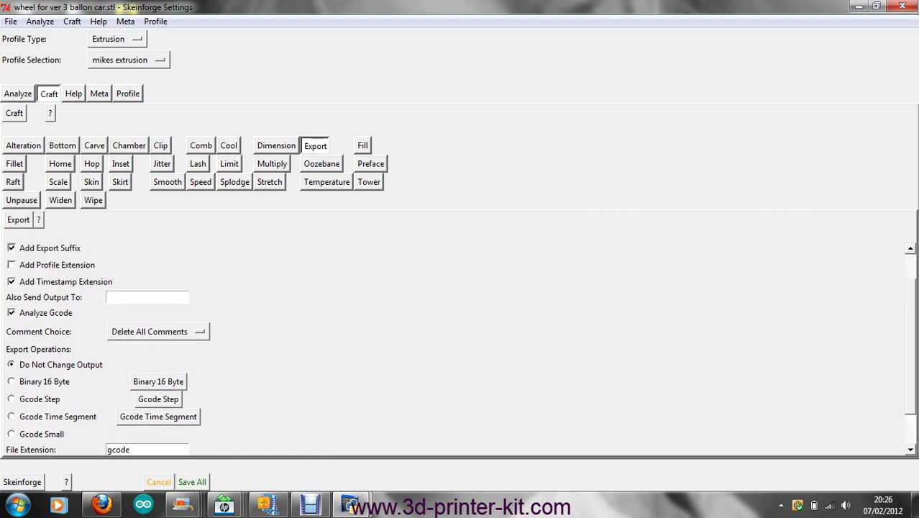
{"action": "scroll", "coordinate": [460, 344], "scroll_direction": "up", "scroll_amount": 1}
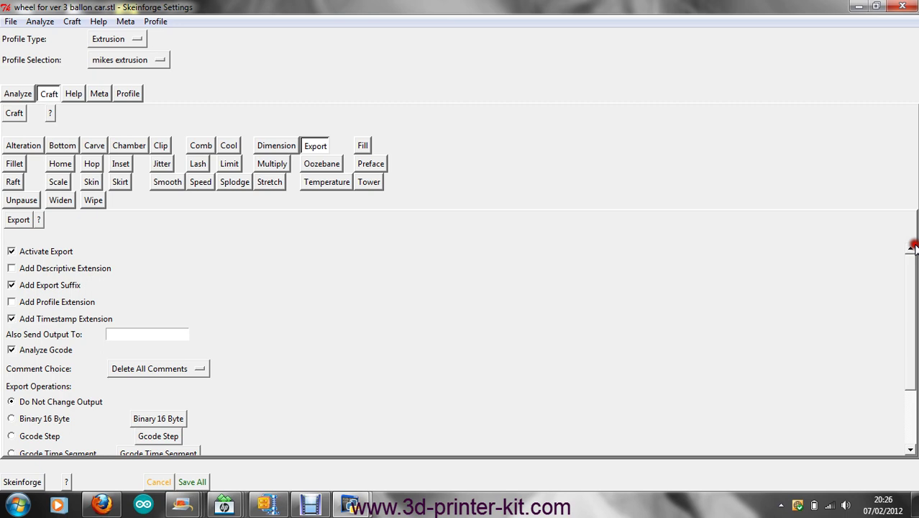
{"action": "left_click", "coordinate": [365, 146]}
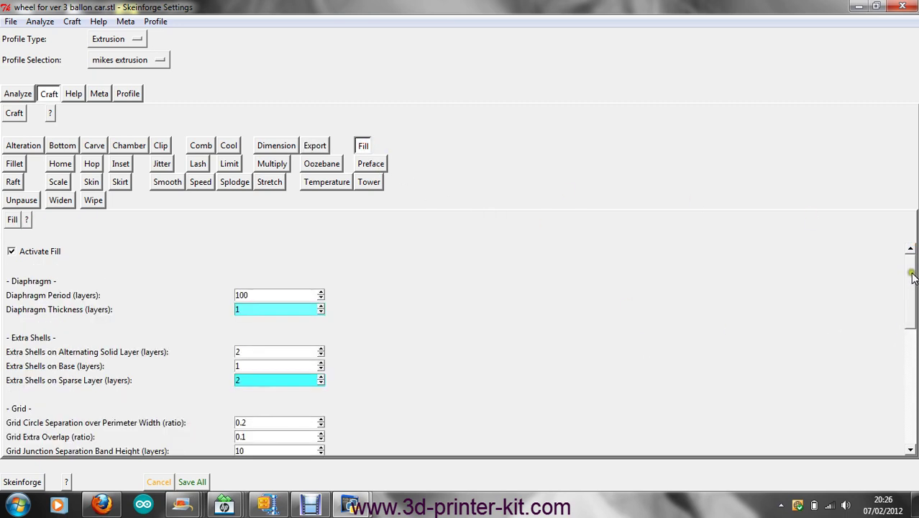
{"action": "left_click_drag", "start_coordinate": [913, 279], "coordinate": [914, 360]}
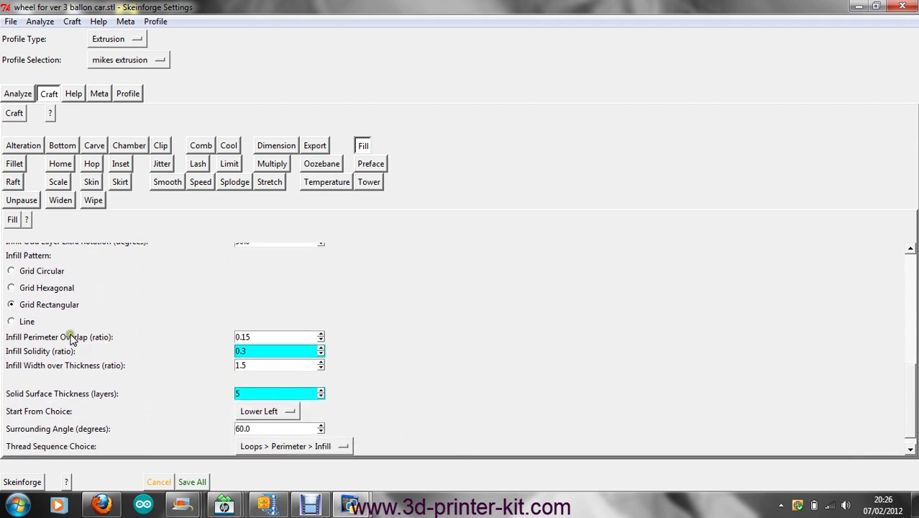
{"action": "left_click", "coordinate": [11, 289]}
{"action": "scroll", "coordinate": [913, 374], "scroll_direction": "down", "scroll_amount": 1}
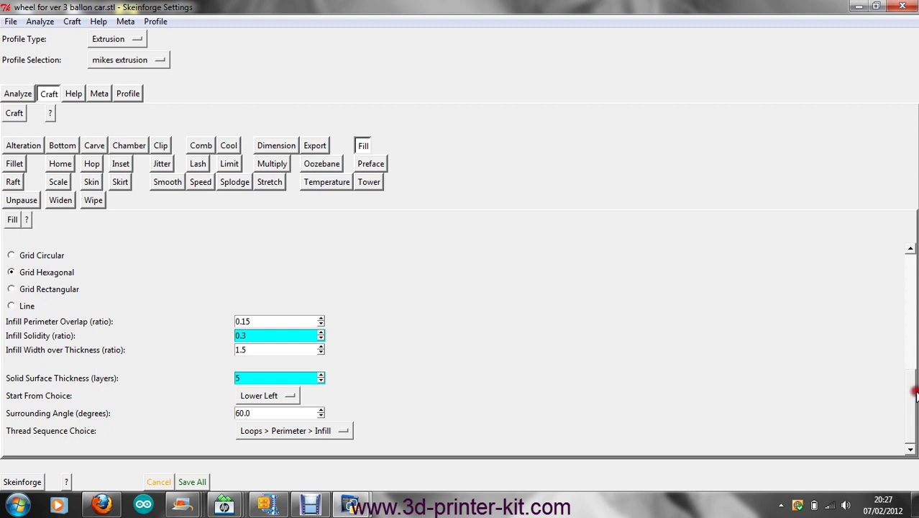
{"action": "scroll", "coordinate": [908, 408], "scroll_direction": "up", "scroll_amount": 1}
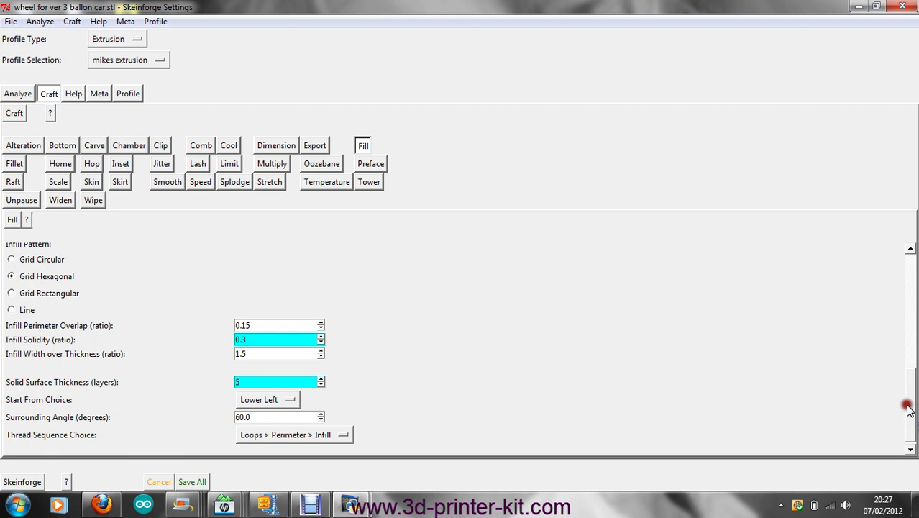
{"action": "left_click_drag", "start_coordinate": [907, 409], "coordinate": [895, 203]}
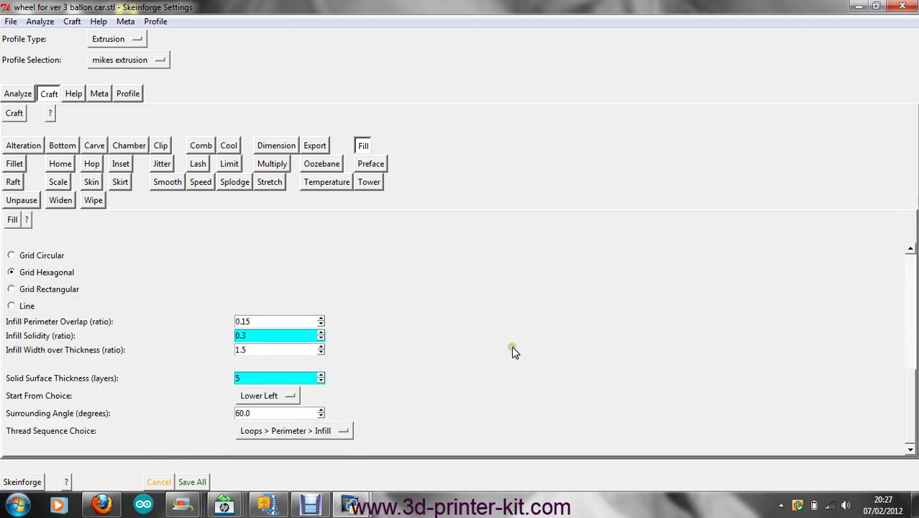
Review the Fillet, Home, Hop, Inset, Jitter, Lash and Limit craft settings.
{"action": "left_click", "coordinate": [11, 165]}
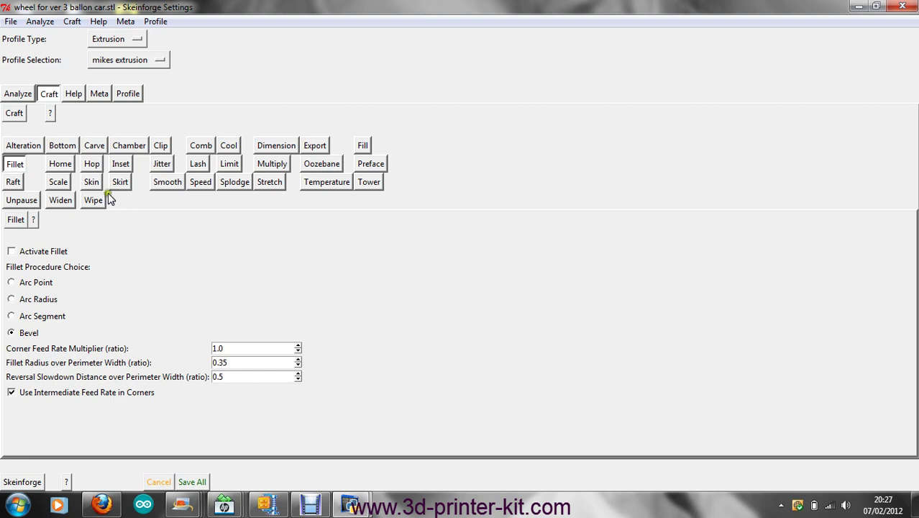
{"action": "left_click", "coordinate": [60, 163]}
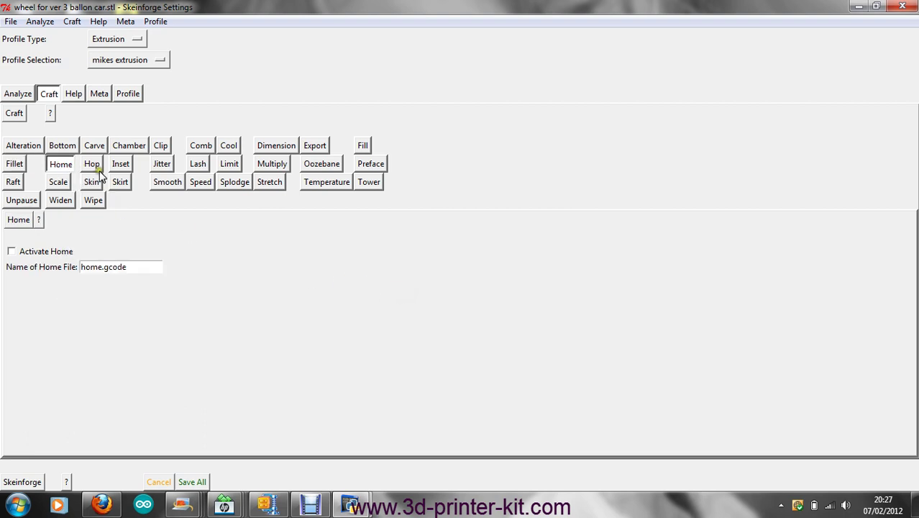
{"action": "left_click", "coordinate": [93, 165]}
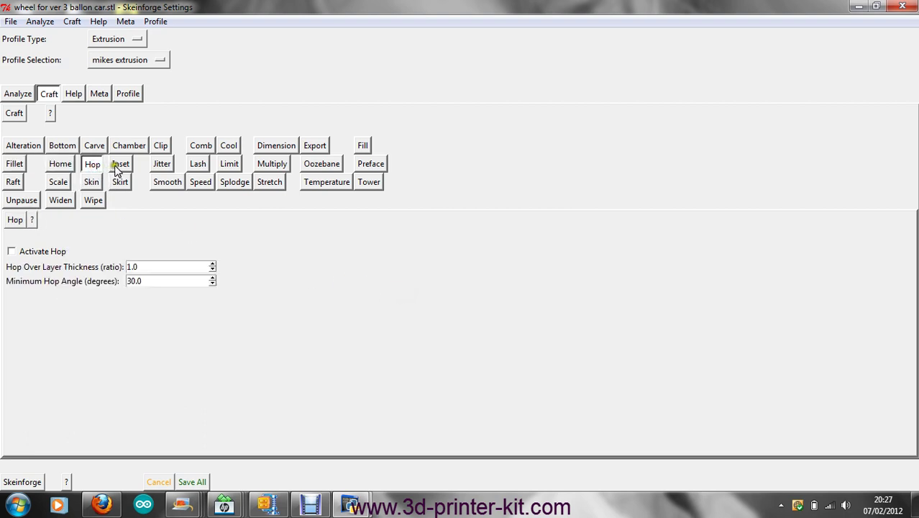
{"action": "left_click", "coordinate": [119, 165]}
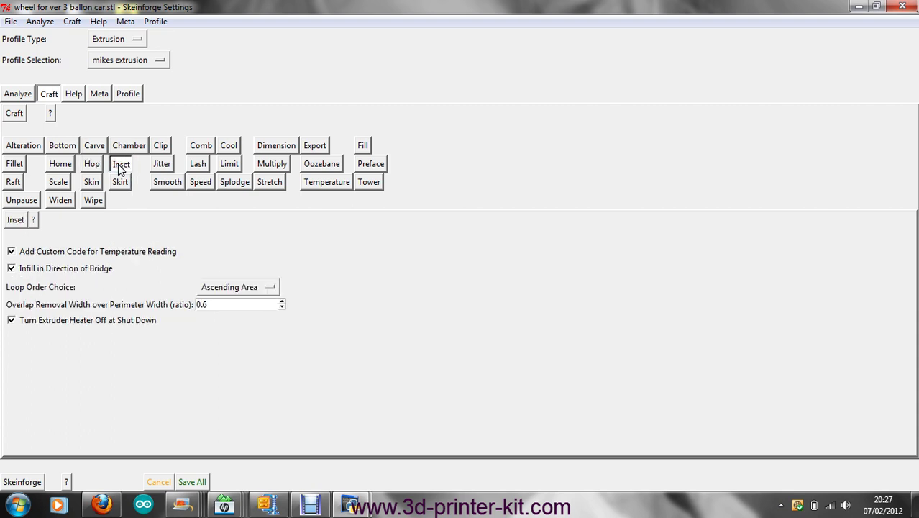
{"action": "left_click", "coordinate": [161, 165]}
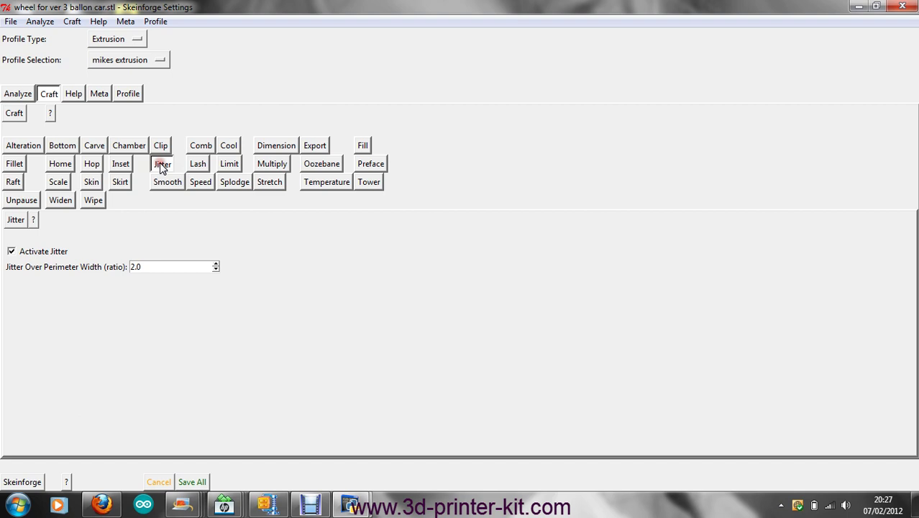
{"action": "left_click", "coordinate": [199, 166]}
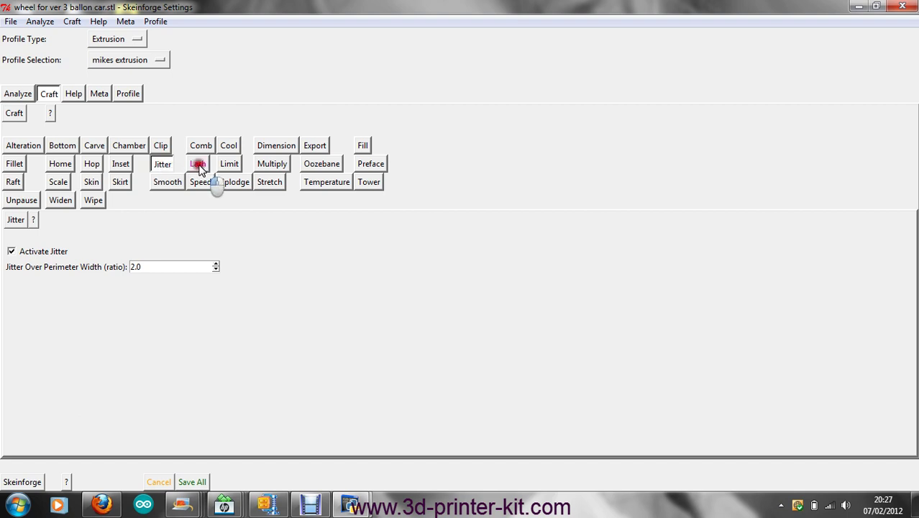
{"action": "left_click", "coordinate": [220, 164]}
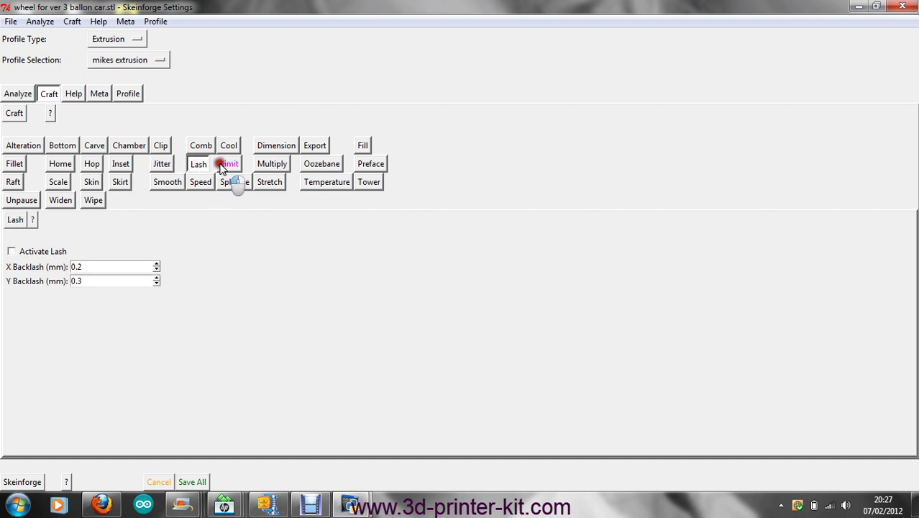
Set the number of columns and the number of rows in the Multiply settings to 1 each.
{"action": "left_click", "coordinate": [273, 168]}
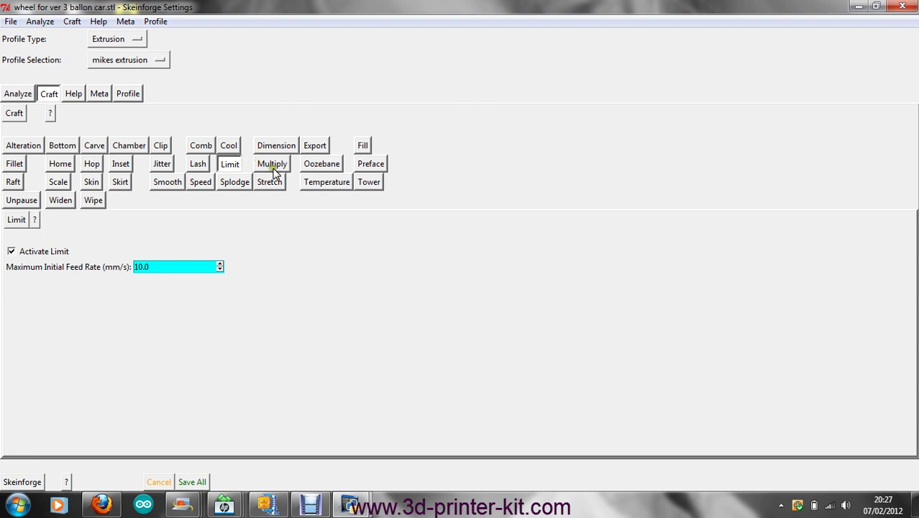
{"action": "left_click", "coordinate": [273, 165]}
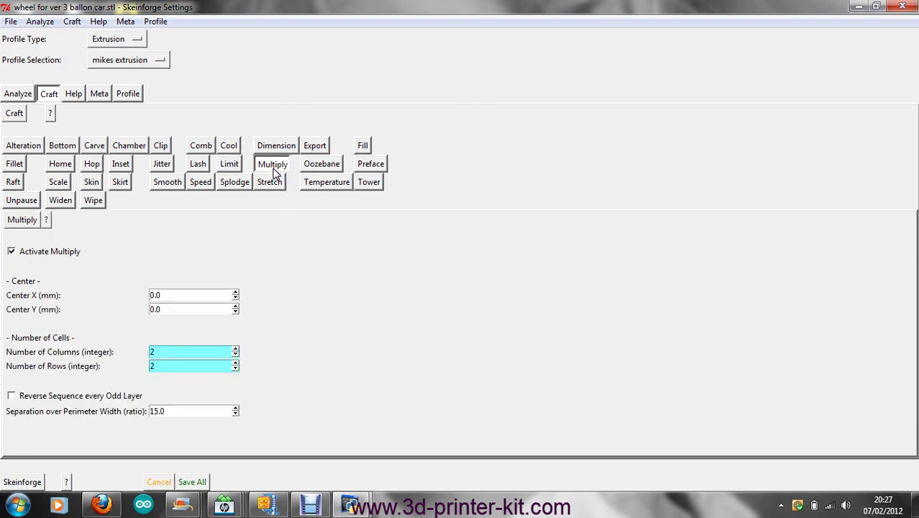
{"action": "left_click", "coordinate": [236, 355]}
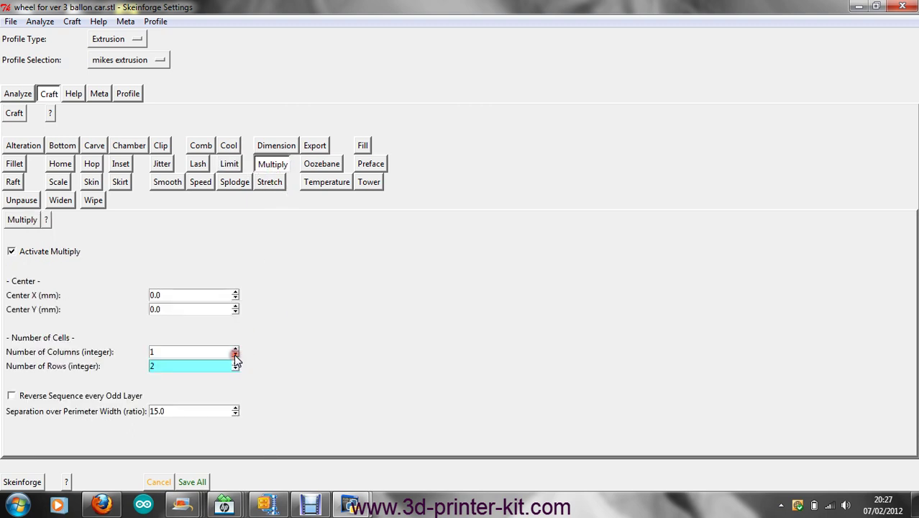
{"action": "left_click", "coordinate": [235, 370]}
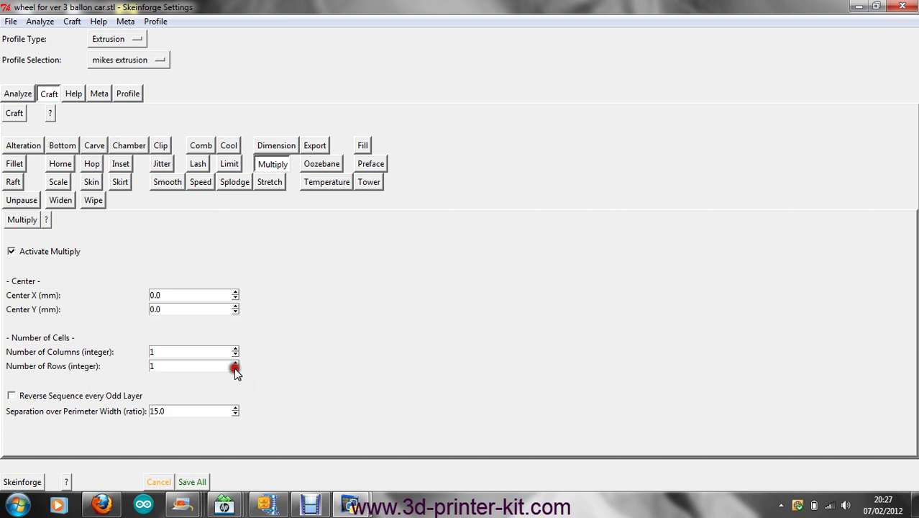
Review the Oozebane and Preface settings and the full list of Raft options, down to the support settings.
{"action": "left_click", "coordinate": [321, 163]}
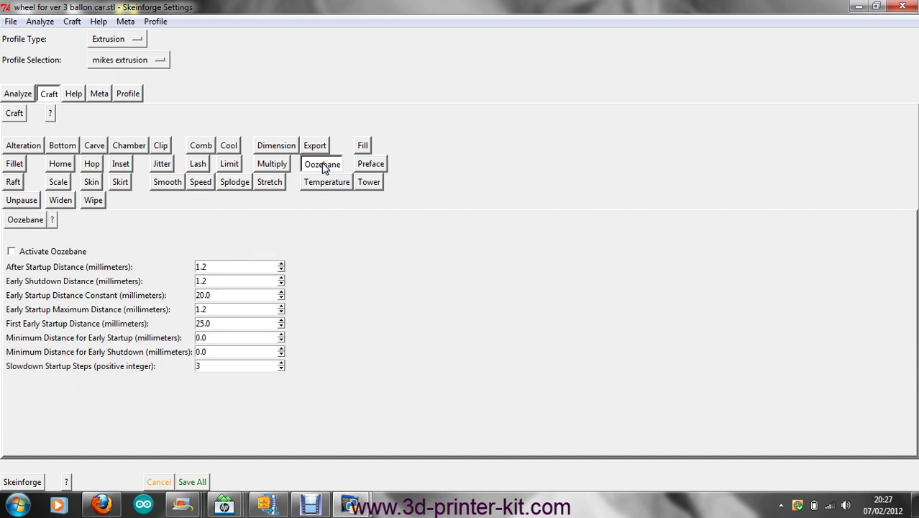
{"action": "left_click", "coordinate": [372, 164]}
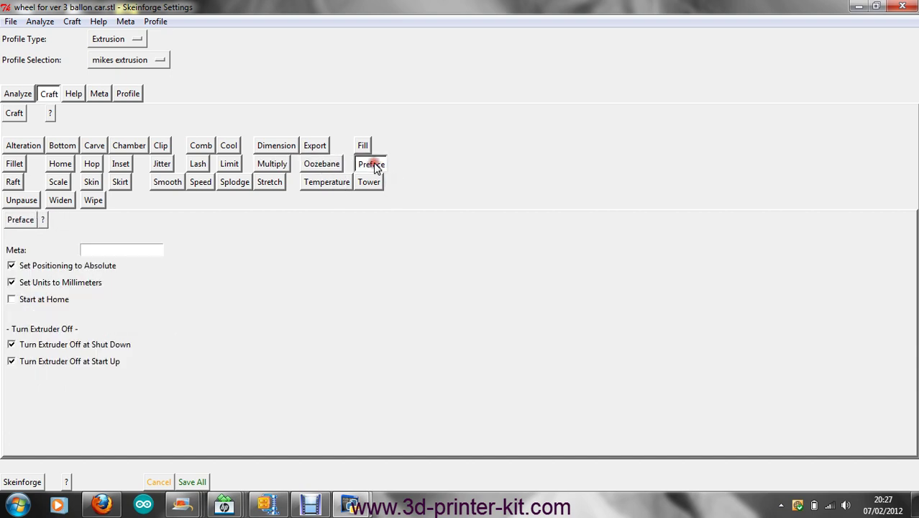
{"action": "left_click", "coordinate": [13, 182]}
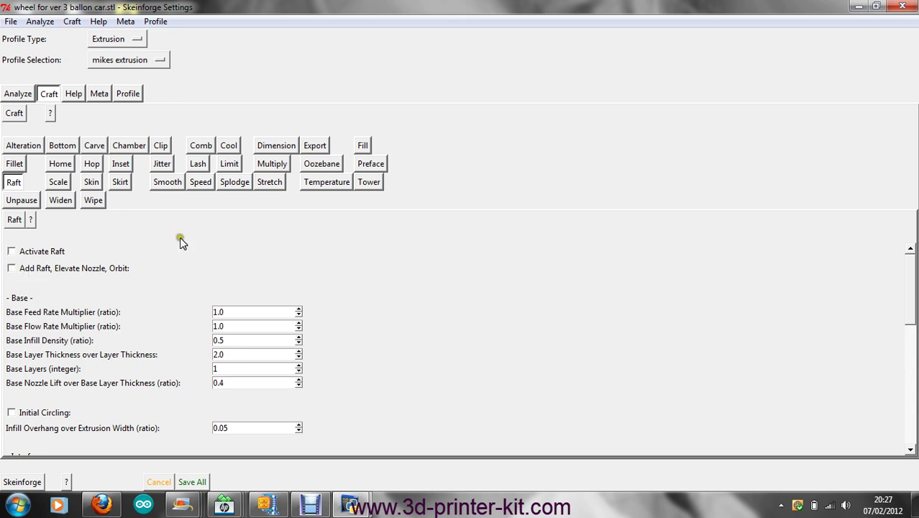
{"action": "left_click_drag", "start_coordinate": [911, 279], "coordinate": [916, 440]}
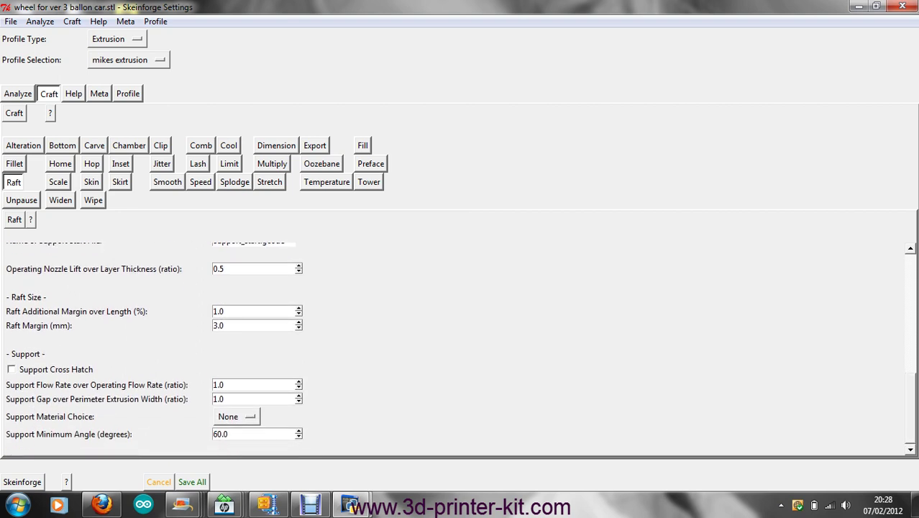
{"action": "left_click_drag", "start_coordinate": [915, 440], "coordinate": [914, 244]}
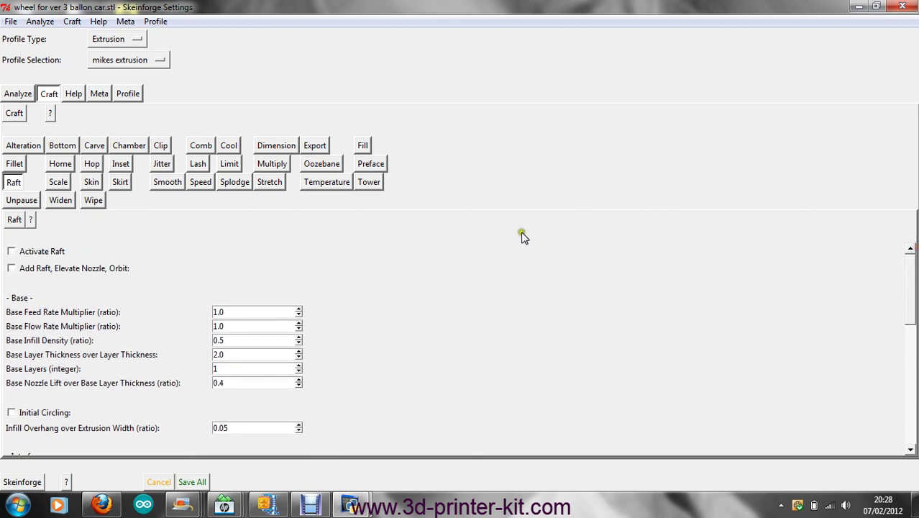
Review the Scale, Skin, Skirt and Smooth craft settings.
{"action": "left_click", "coordinate": [60, 183]}
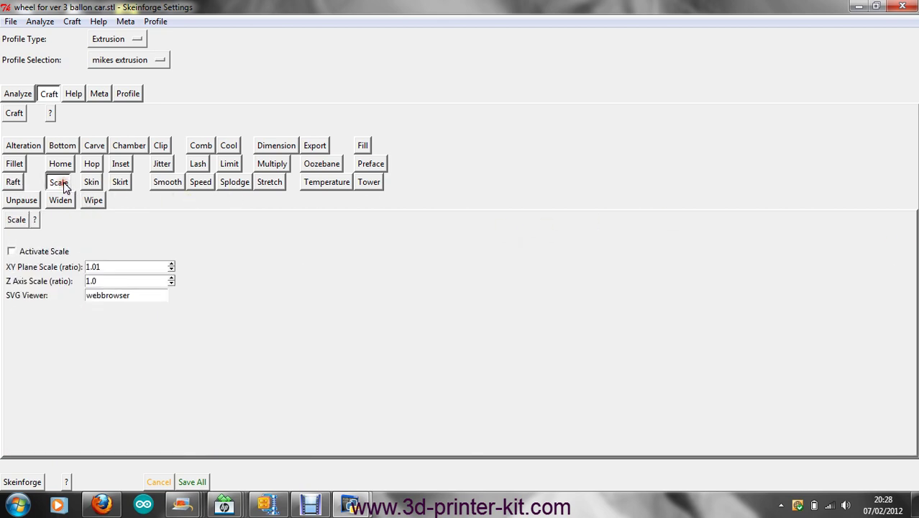
{"action": "left_click", "coordinate": [92, 182]}
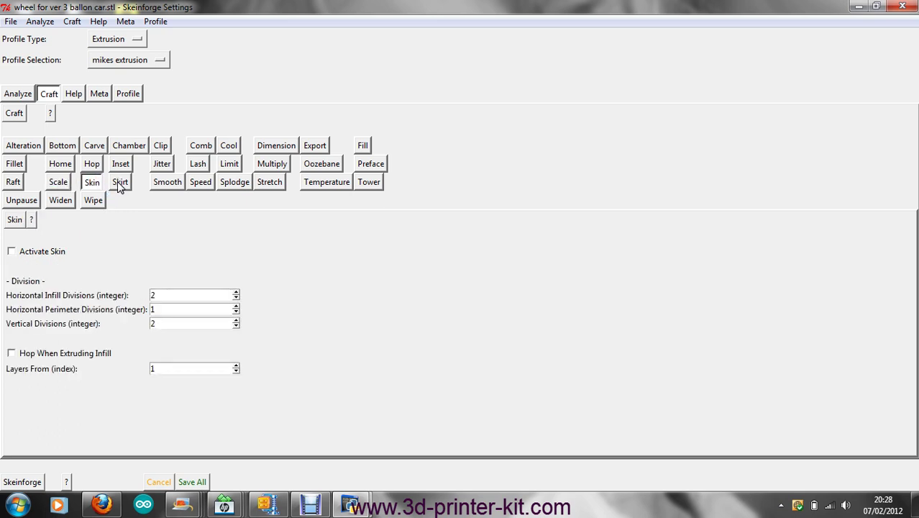
{"action": "left_click", "coordinate": [120, 183]}
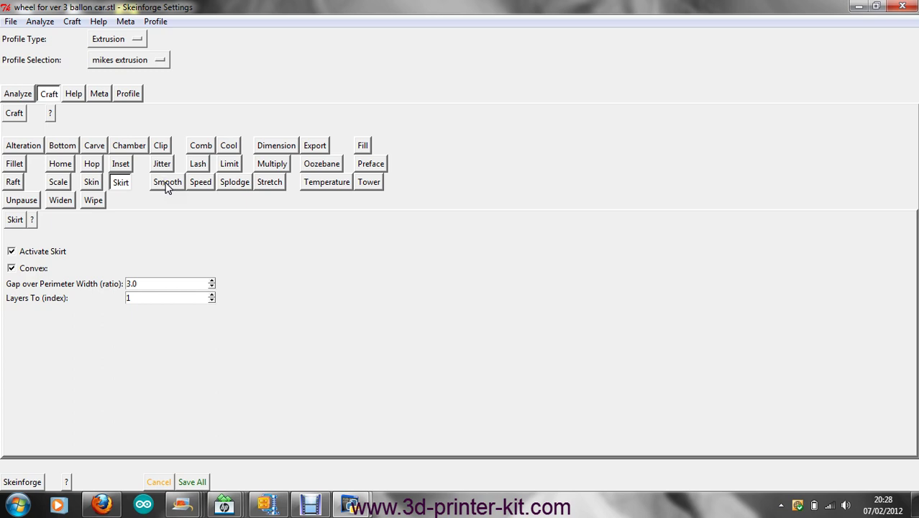
{"action": "left_click", "coordinate": [167, 185]}
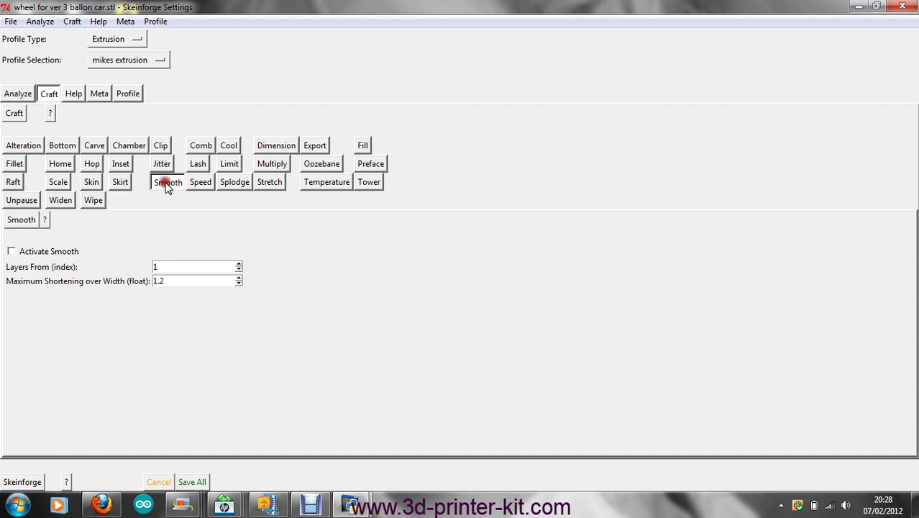
Examine all Speed settings, including feed rate, flow rate, object first layer multipliers and travel feed rate.
{"action": "left_click", "coordinate": [200, 184]}
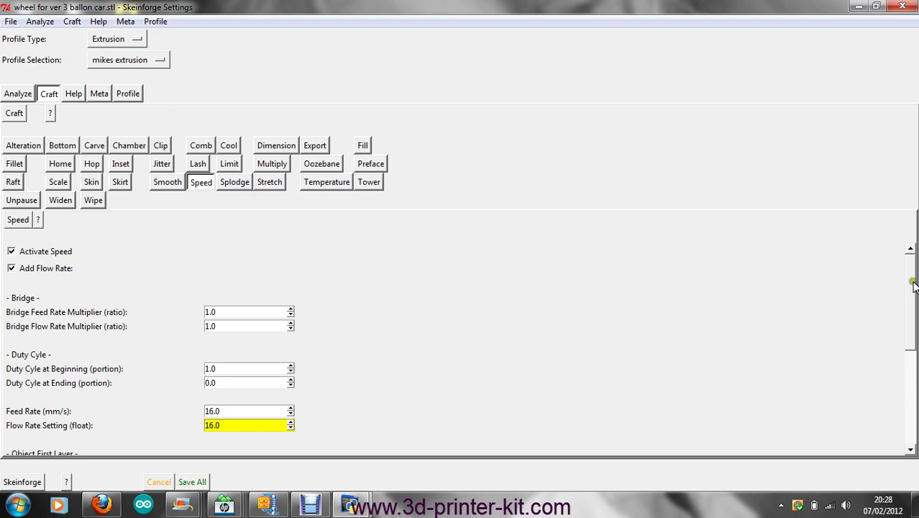
{"action": "left_click_drag", "start_coordinate": [909, 277], "coordinate": [913, 242]}
{"action": "left_click_drag", "start_coordinate": [916, 308], "coordinate": [915, 368]}
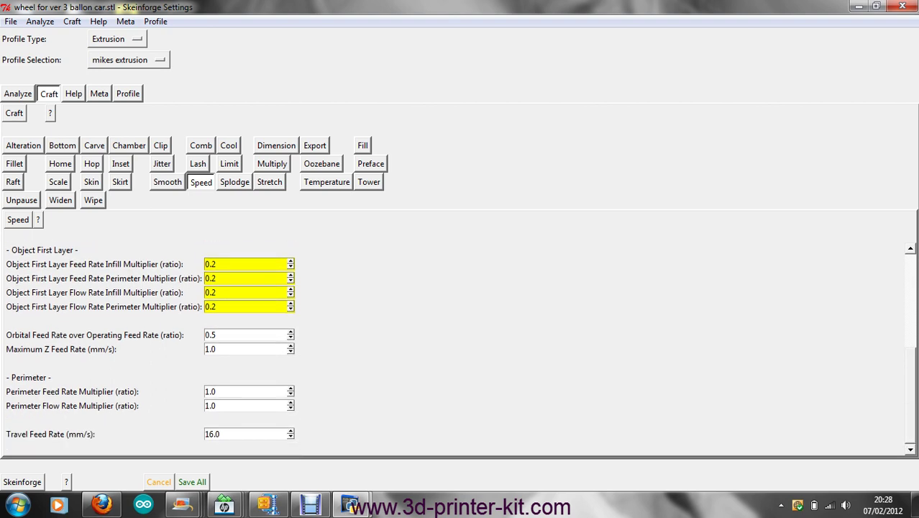
{"action": "scroll", "coordinate": [461, 345], "scroll_direction": "up", "scroll_amount": 10}
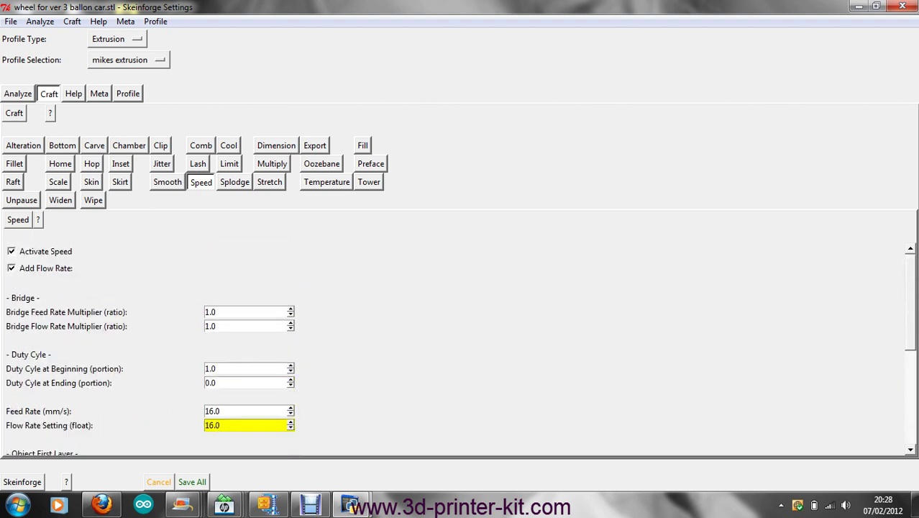
Review the Splodge and Stretch settings and the Temperature plugin's rates and layer temperatures.
{"action": "left_click", "coordinate": [235, 184]}
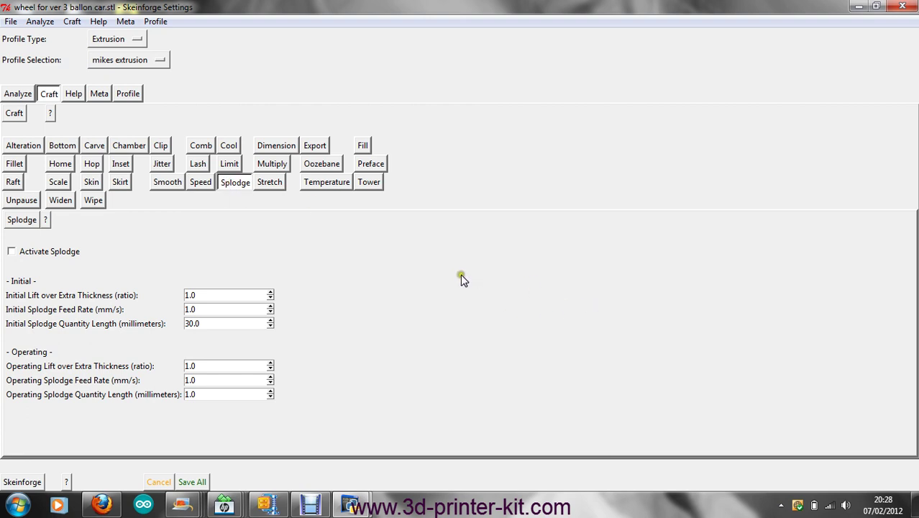
{"action": "left_click", "coordinate": [271, 185]}
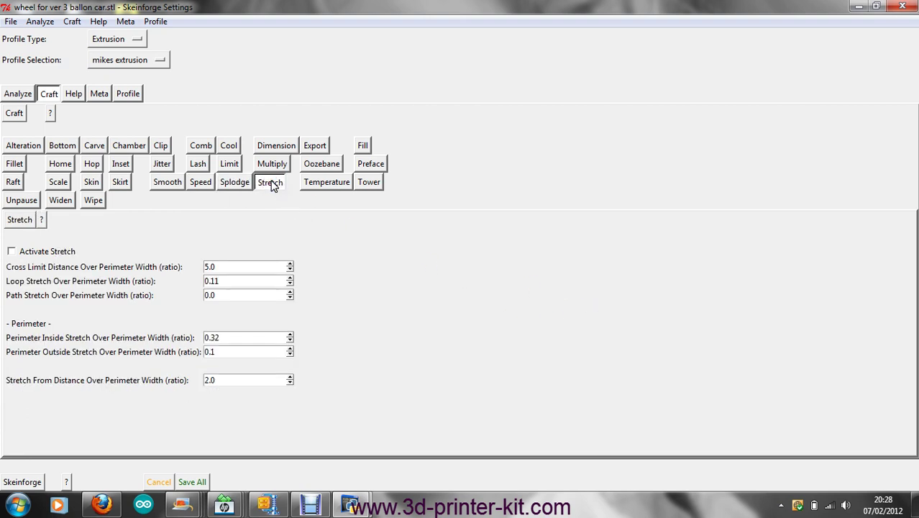
{"action": "left_click", "coordinate": [317, 186]}
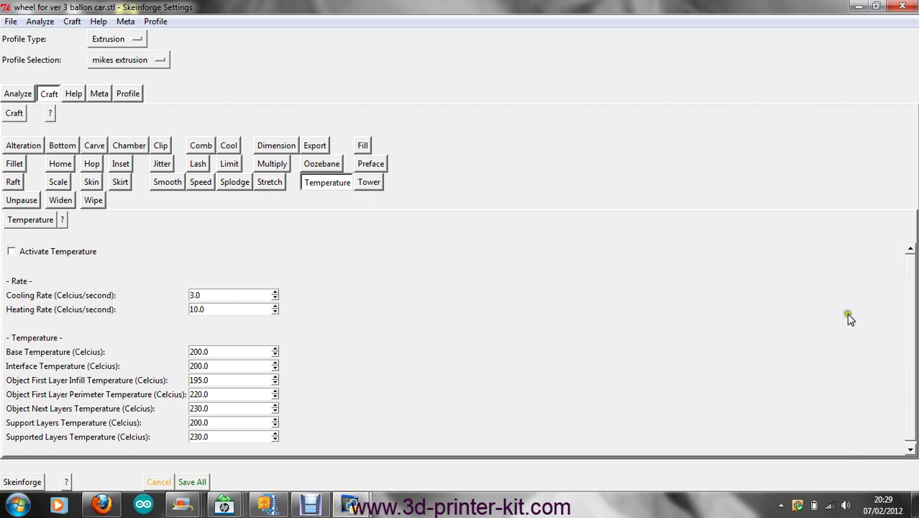
{"action": "left_click", "coordinate": [911, 274]}
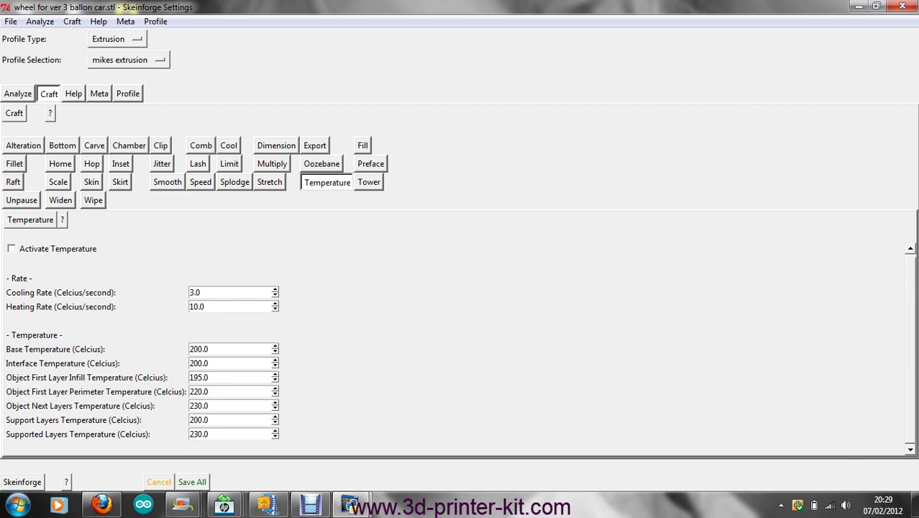
{"action": "scroll", "coordinate": [461, 345], "scroll_direction": "up", "scroll_amount": 1}
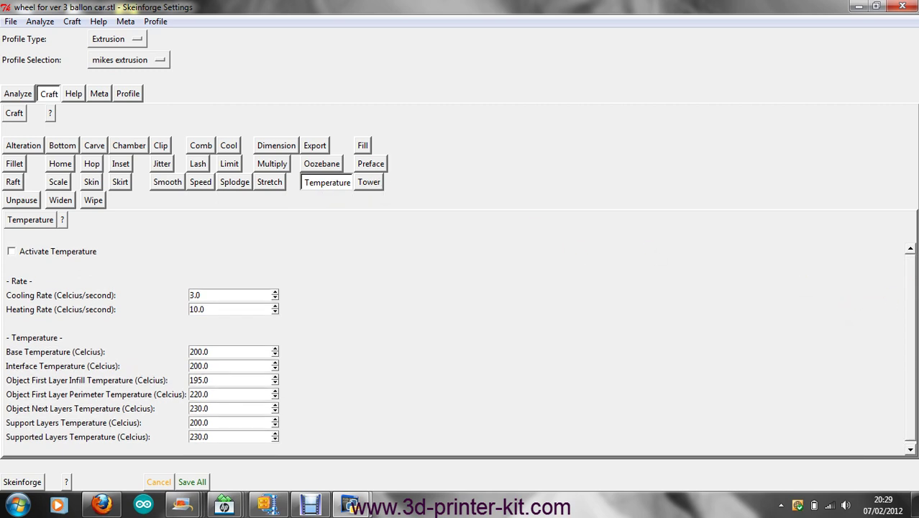
Review the Tower, Unpause, Widen and Wipe craft settings, including the wipe locations and wipe period.
{"action": "left_click", "coordinate": [372, 184]}
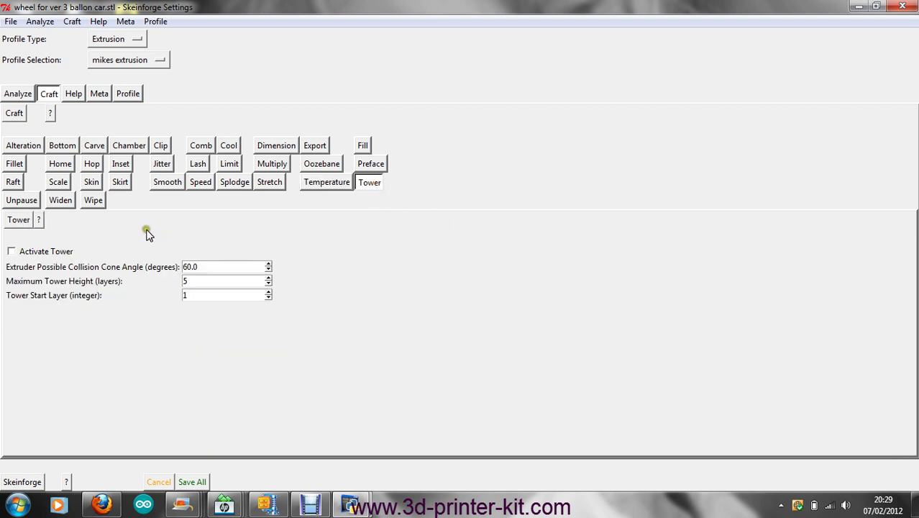
{"action": "left_click", "coordinate": [26, 203]}
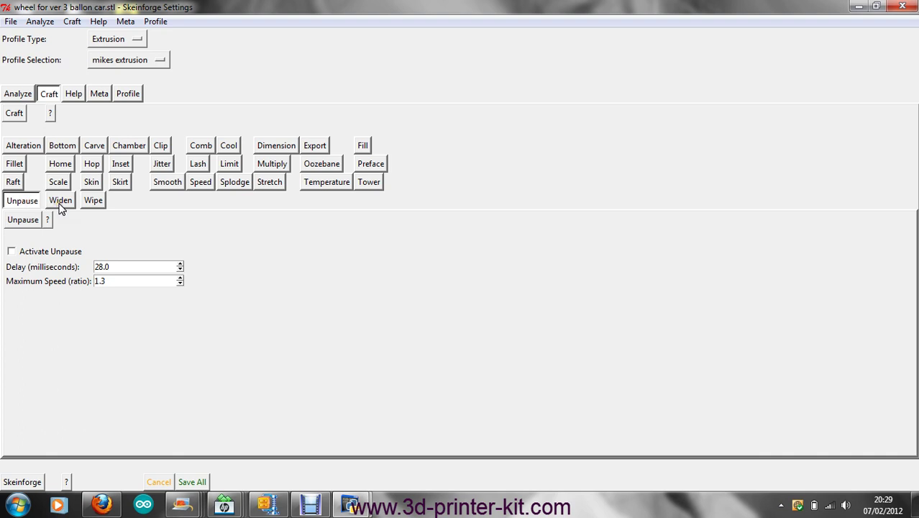
{"action": "left_click", "coordinate": [60, 205]}
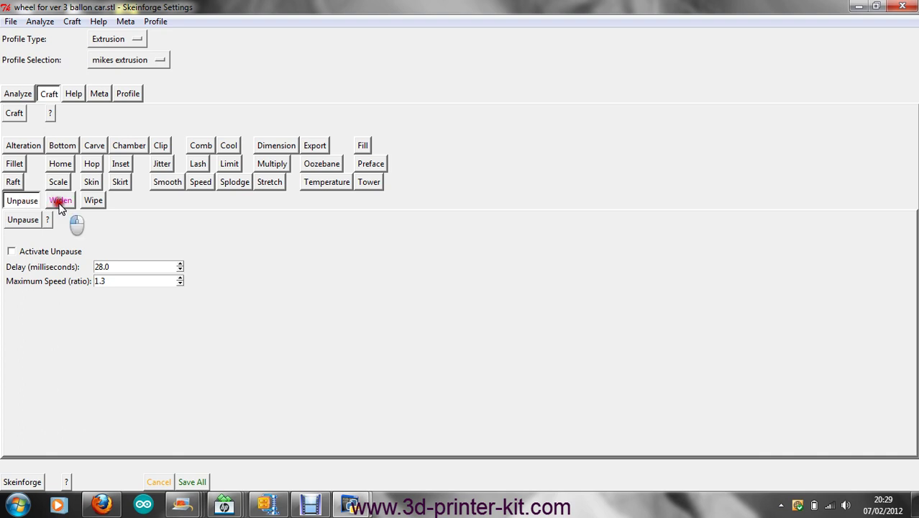
{"action": "left_click", "coordinate": [94, 202]}
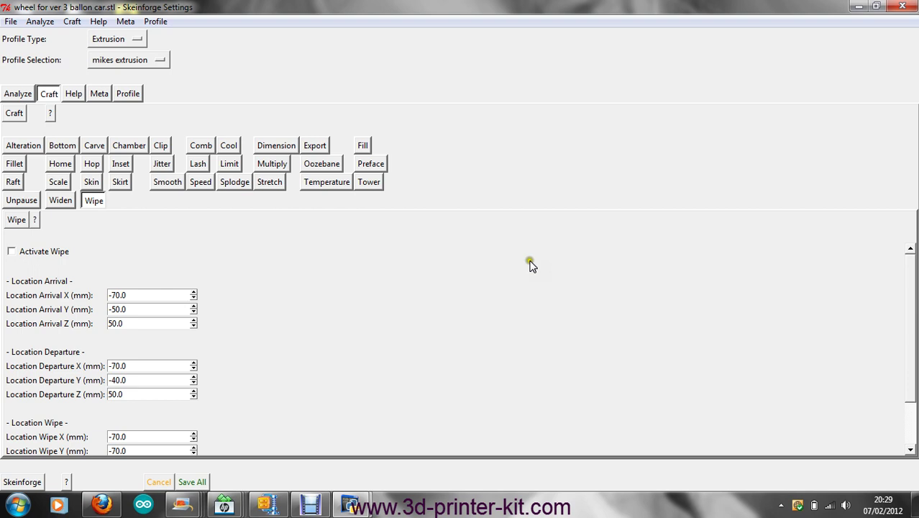
{"action": "left_click_drag", "start_coordinate": [910, 262], "coordinate": [915, 343]}
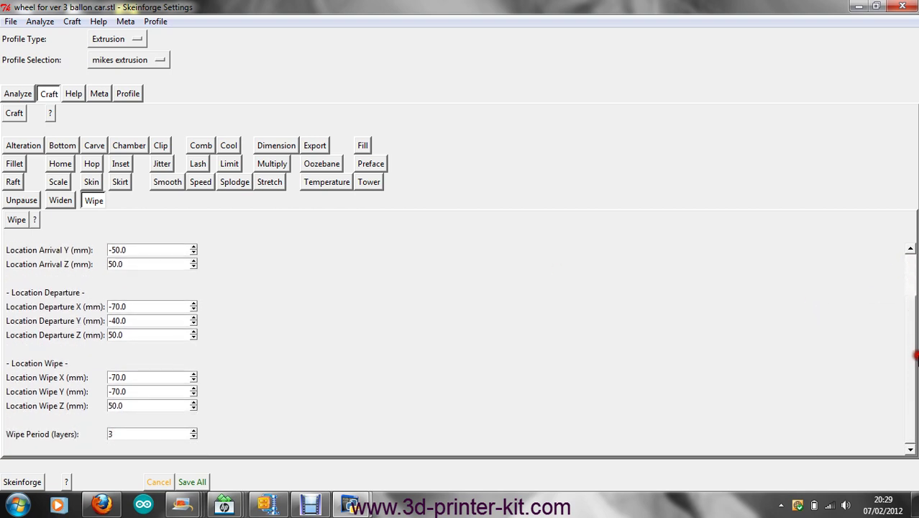
{"action": "scroll", "coordinate": [460, 345], "scroll_direction": "up", "scroll_amount": 3}
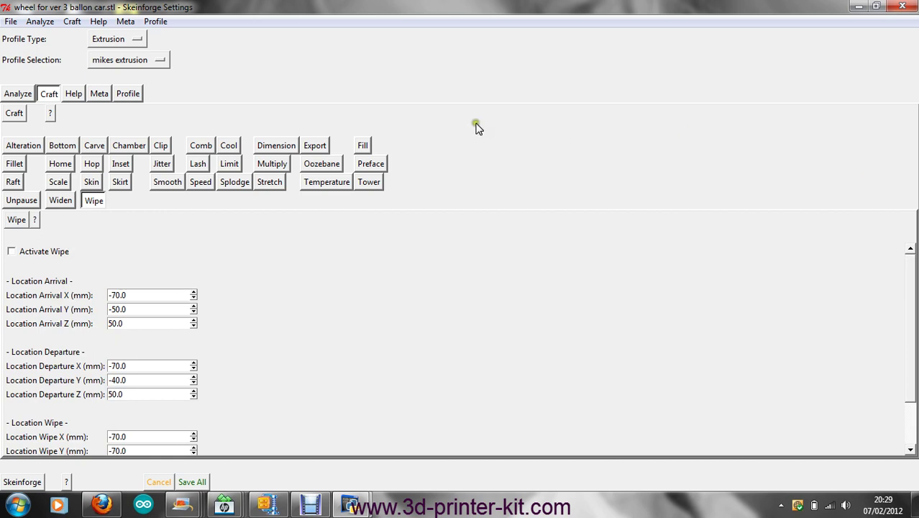
Look over the Help links, Meta description, extrusion profile list with its craft sequence, and the Analyze settings.
{"action": "left_click", "coordinate": [75, 94]}
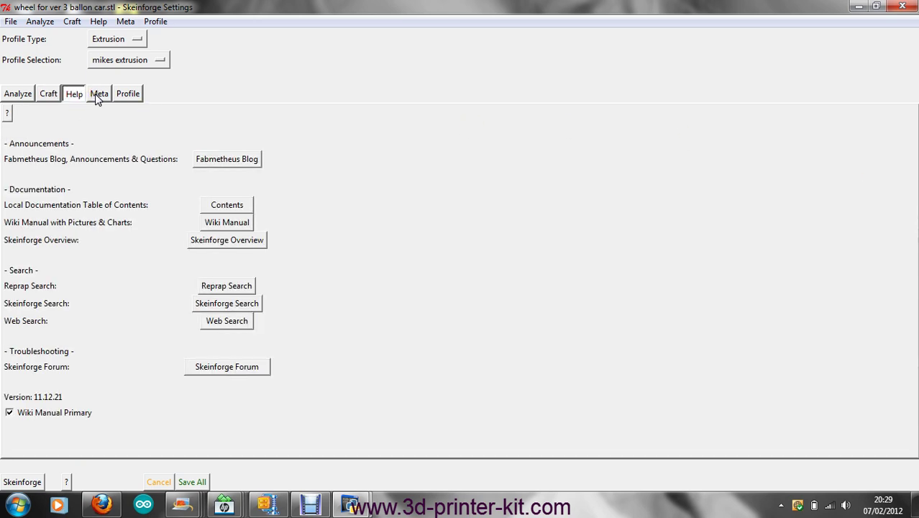
{"action": "left_click", "coordinate": [99, 94]}
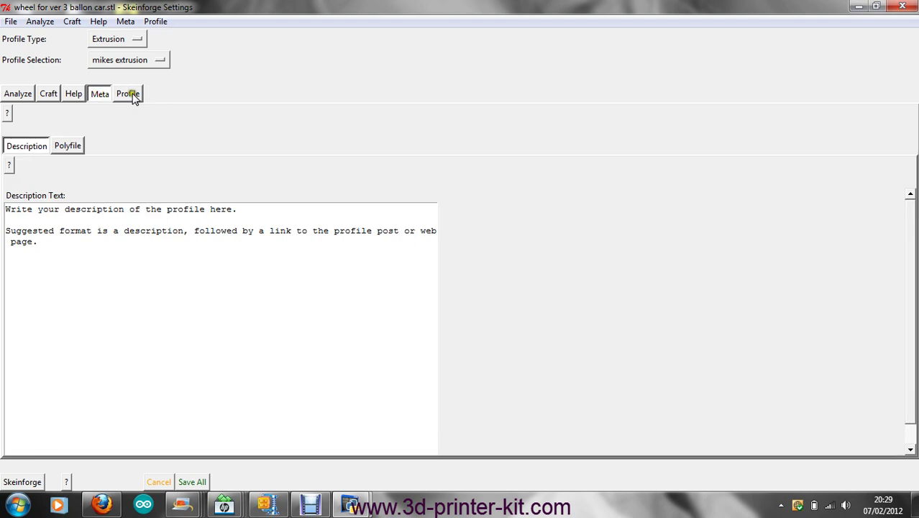
{"action": "left_click", "coordinate": [134, 96]}
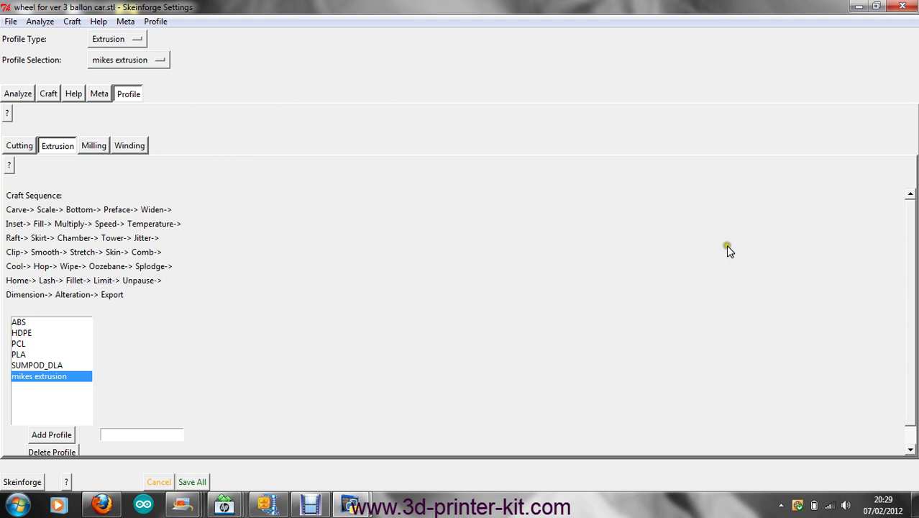
{"action": "left_click", "coordinate": [911, 248]}
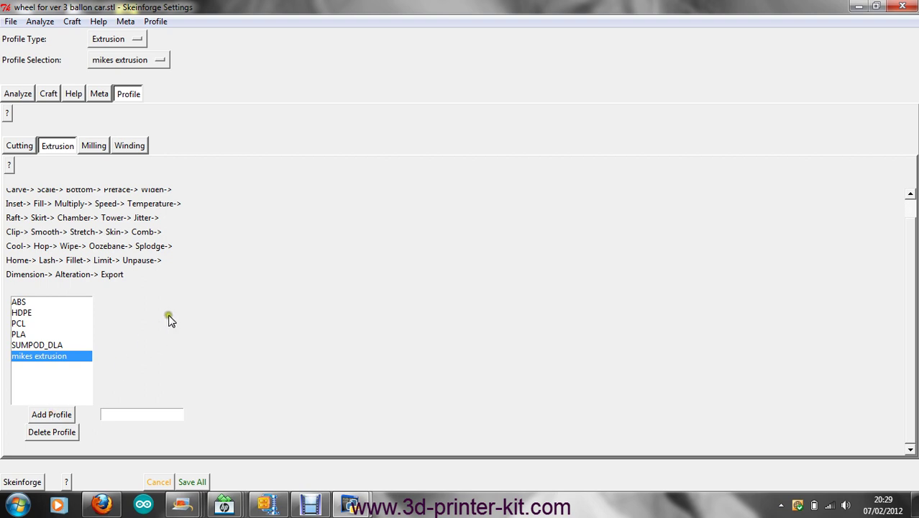
{"action": "left_click", "coordinate": [131, 417]}
{"action": "left_click_drag", "start_coordinate": [909, 435], "coordinate": [909, 314]}
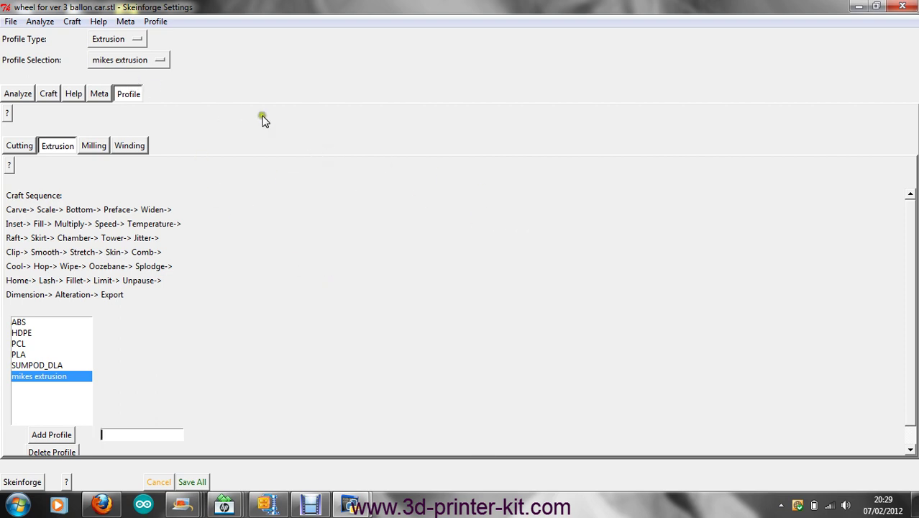
{"action": "left_click", "coordinate": [20, 95]}
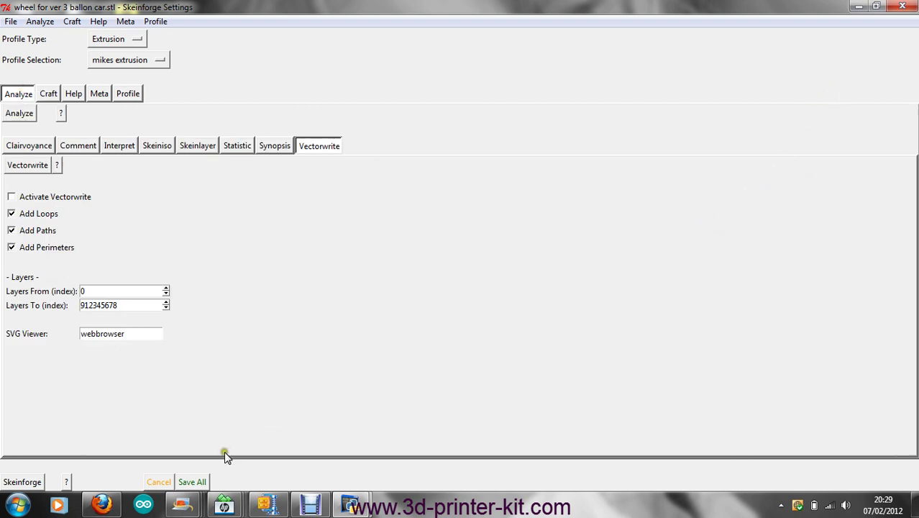
Save all profile settings and shrink the settings window to bring the skeinforge console to the front.
{"action": "left_click", "coordinate": [196, 482]}
{"action": "left_click", "coordinate": [875, 7]}
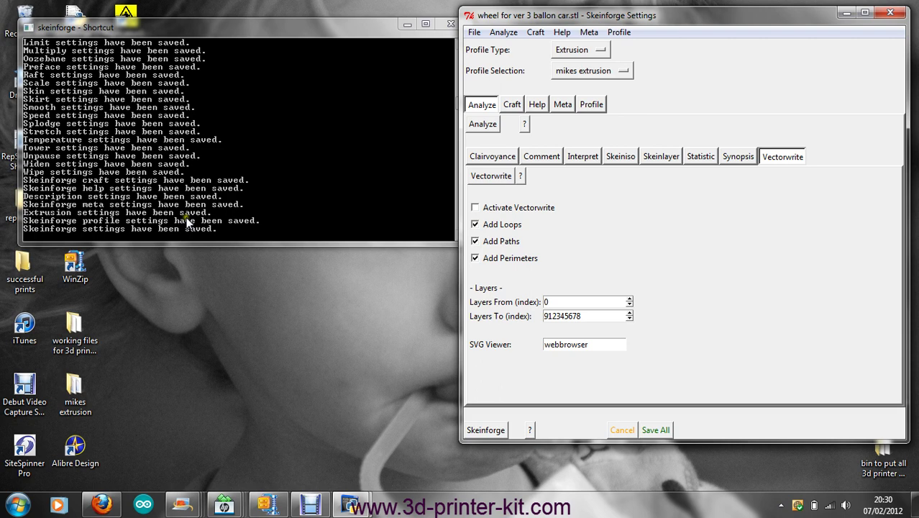
{"action": "left_click", "coordinate": [111, 228]}
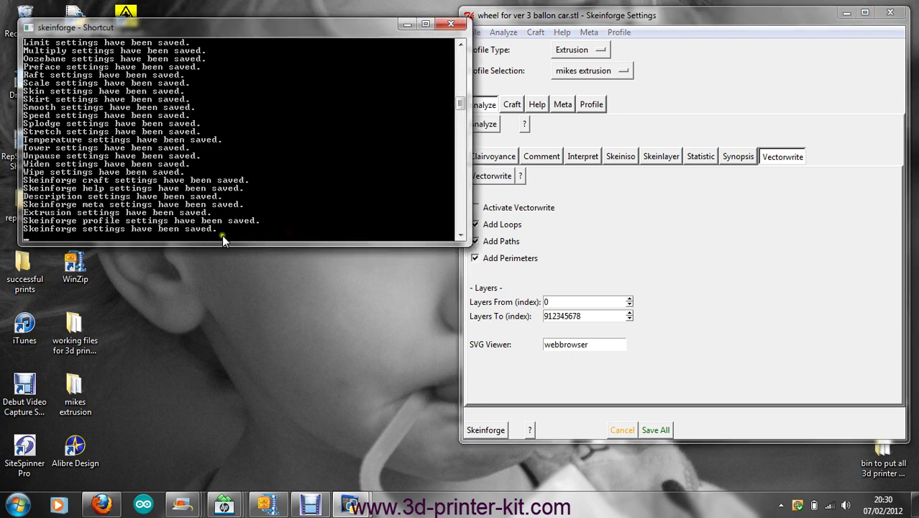